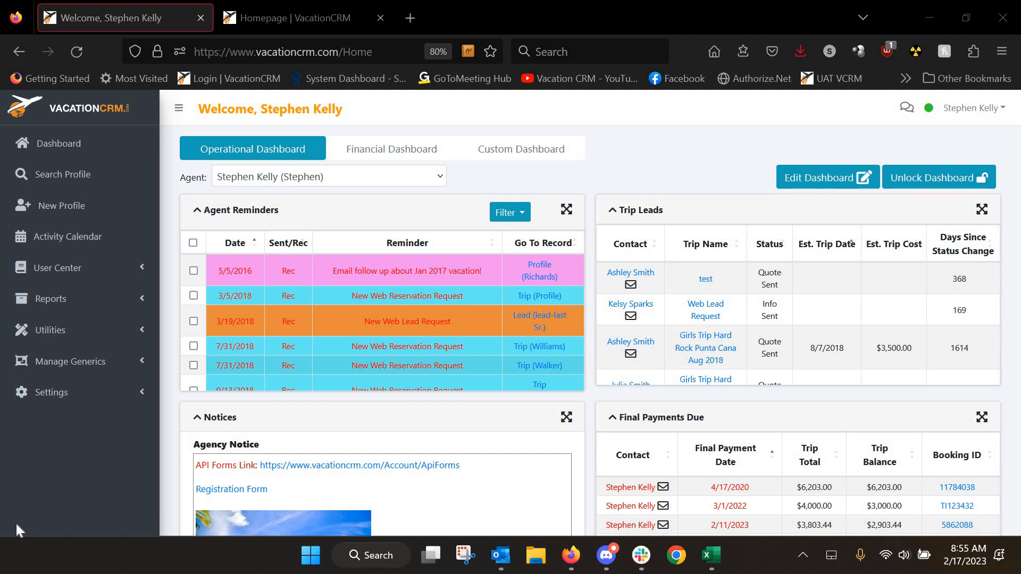
Open Custom Form Details from Settings in a new tab and switch to that tab
click(59, 402)
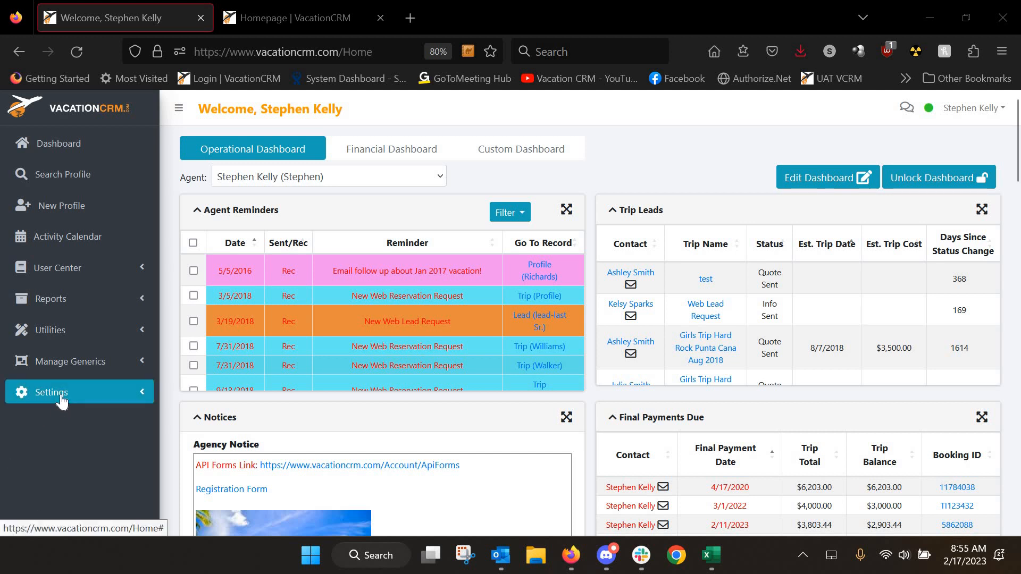
scroll(59, 402, down, 4)
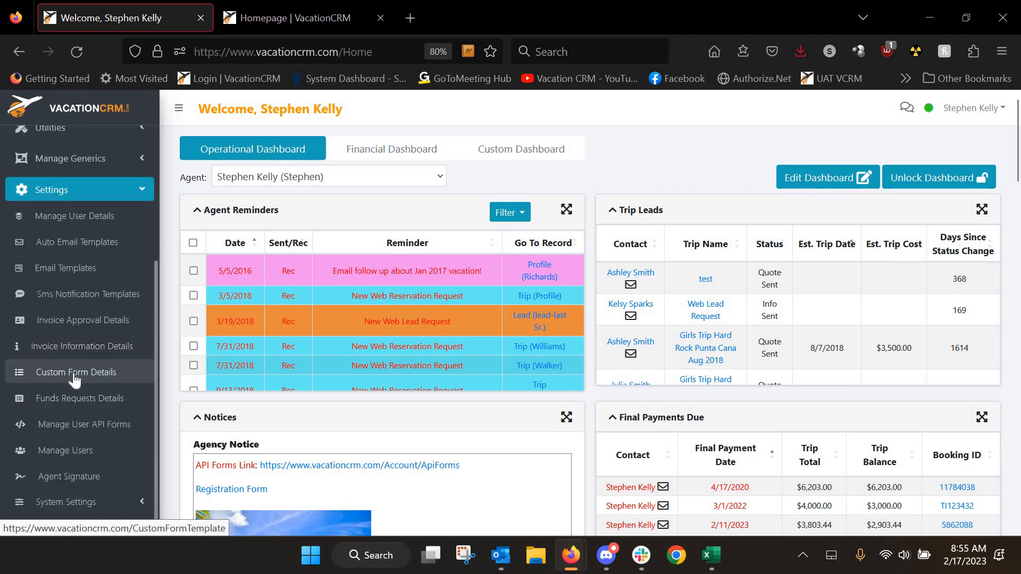
middle_click(75, 376)
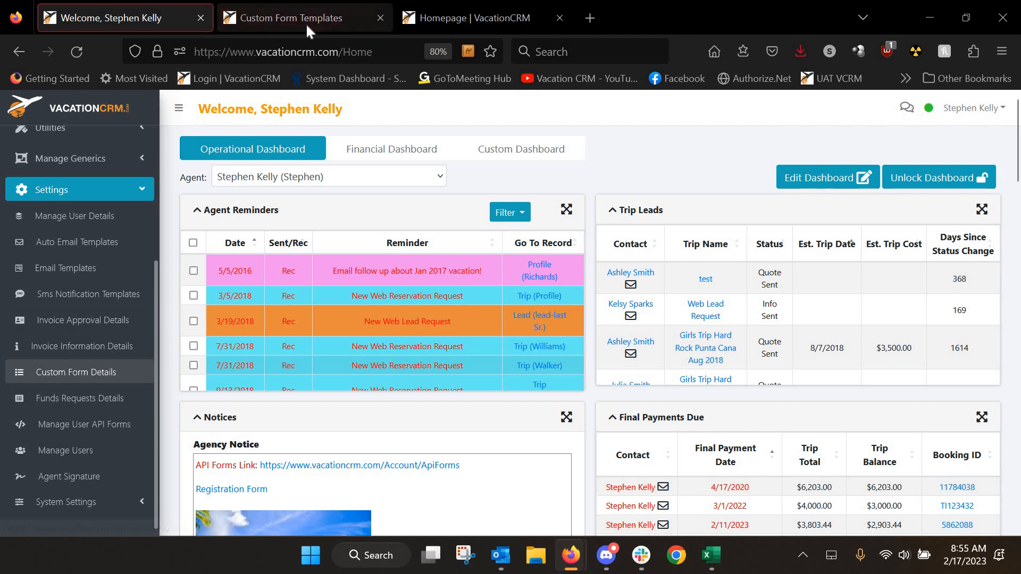
click(305, 24)
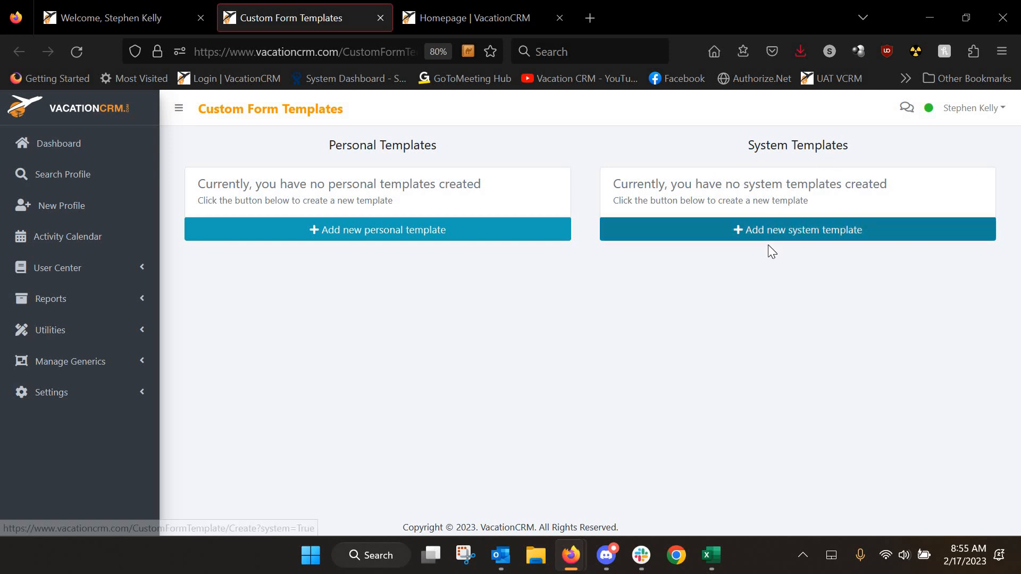
Name a new system template 'Trip Cancellation Form' with subject 'Trip Cancellation - Please Approve'
click(789, 236)
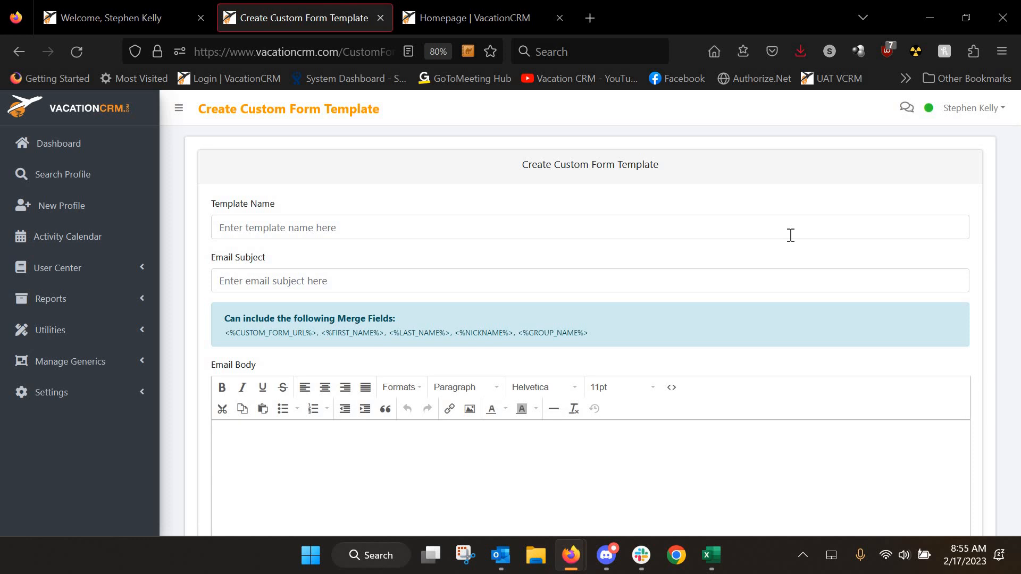
click(292, 233)
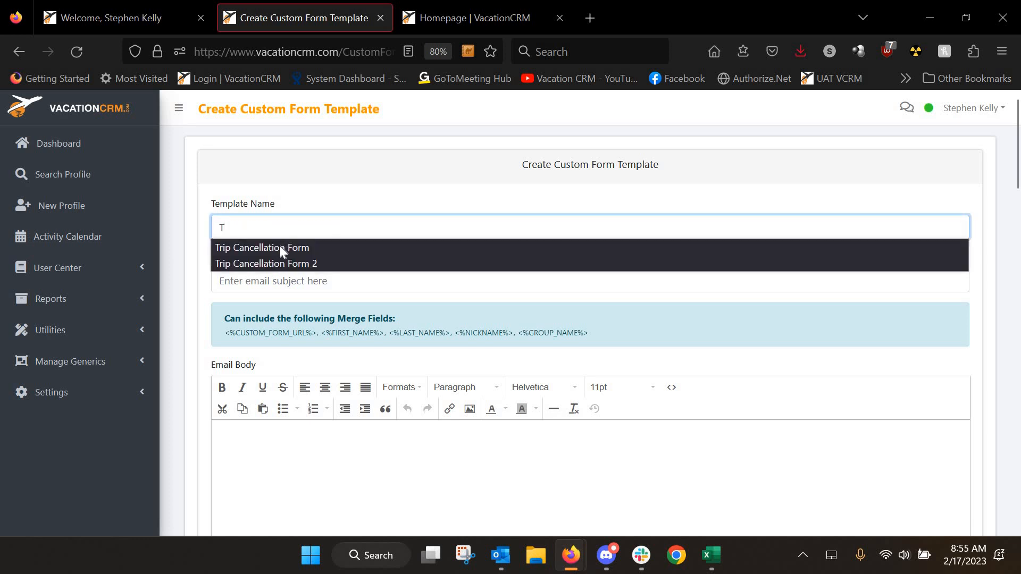
text(T)
click(279, 245)
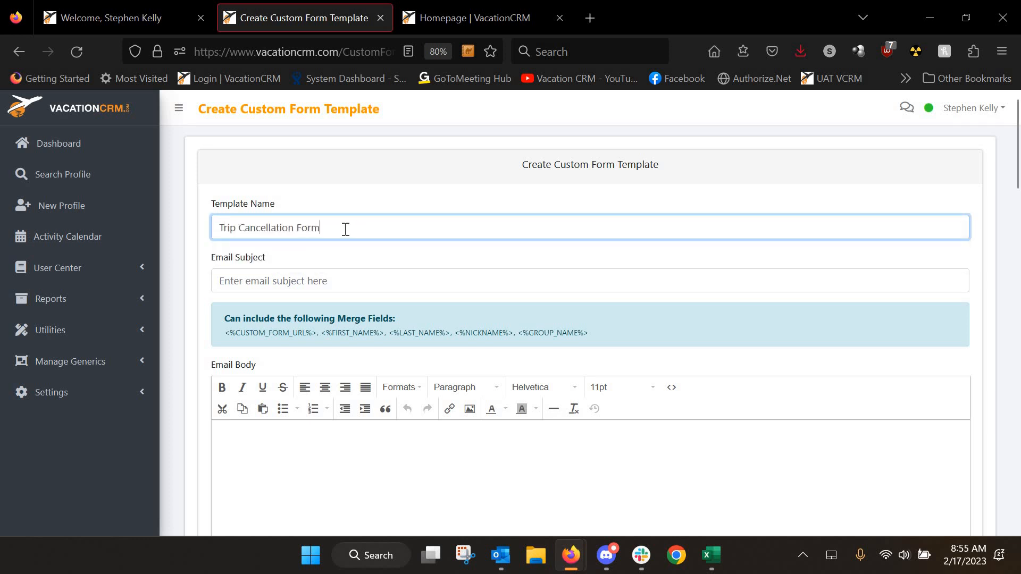
click(265, 283)
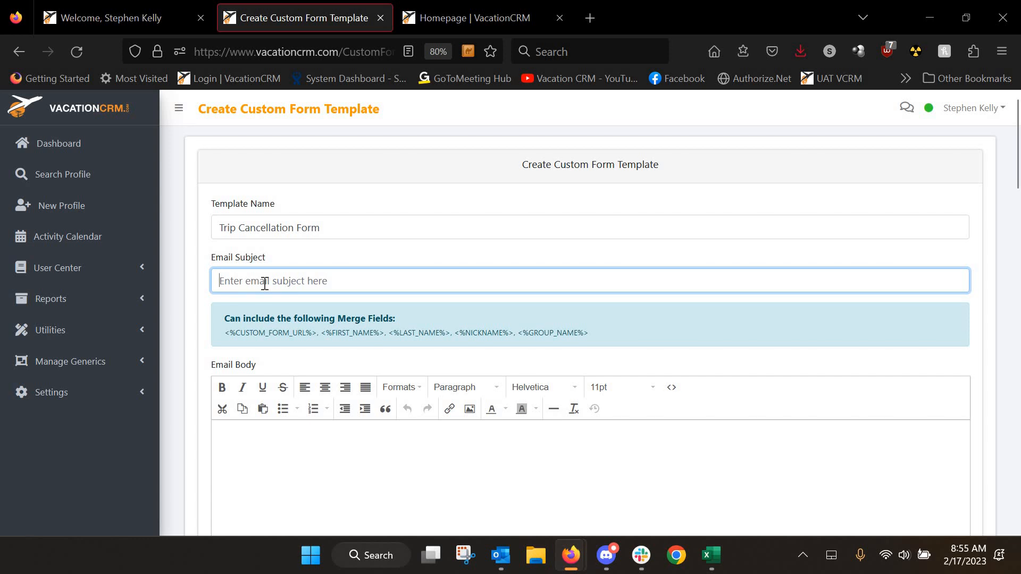
click(257, 289)
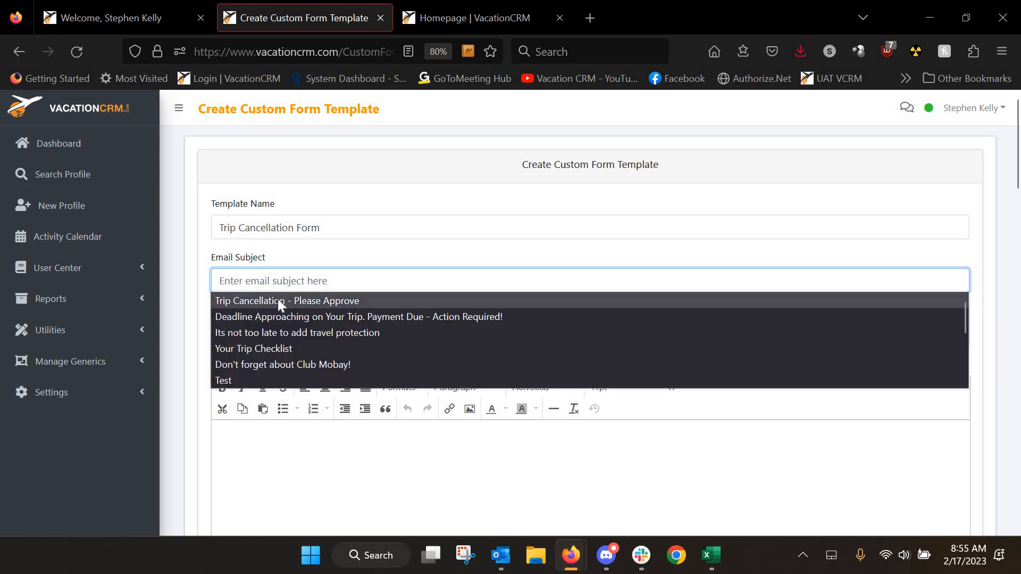
click(277, 299)
Start the email body with 'Hi' followed by the NICKNAME merge field
scroll(260, 372, down, 2)
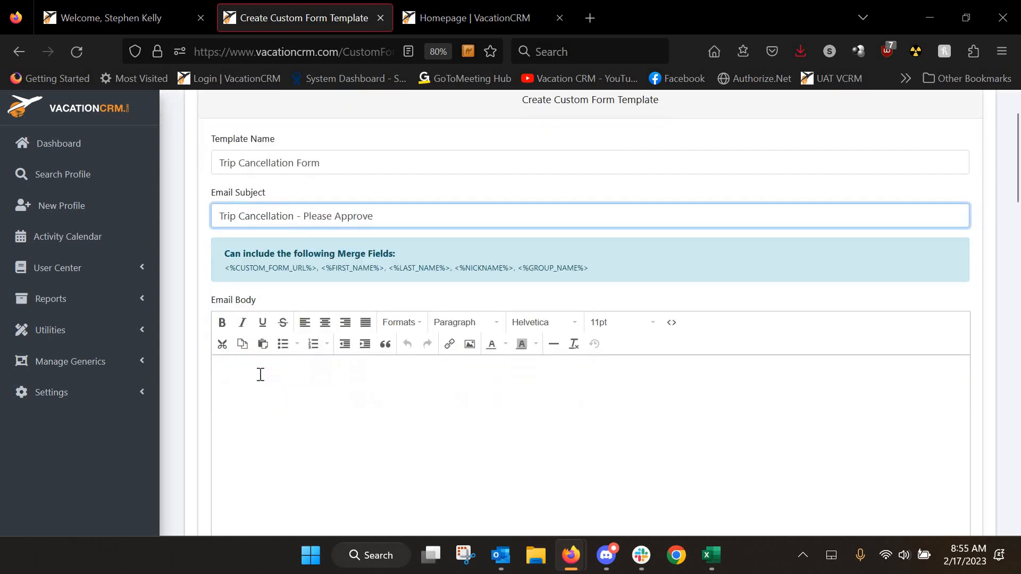
click(276, 366)
scroll(367, 270, down, 4)
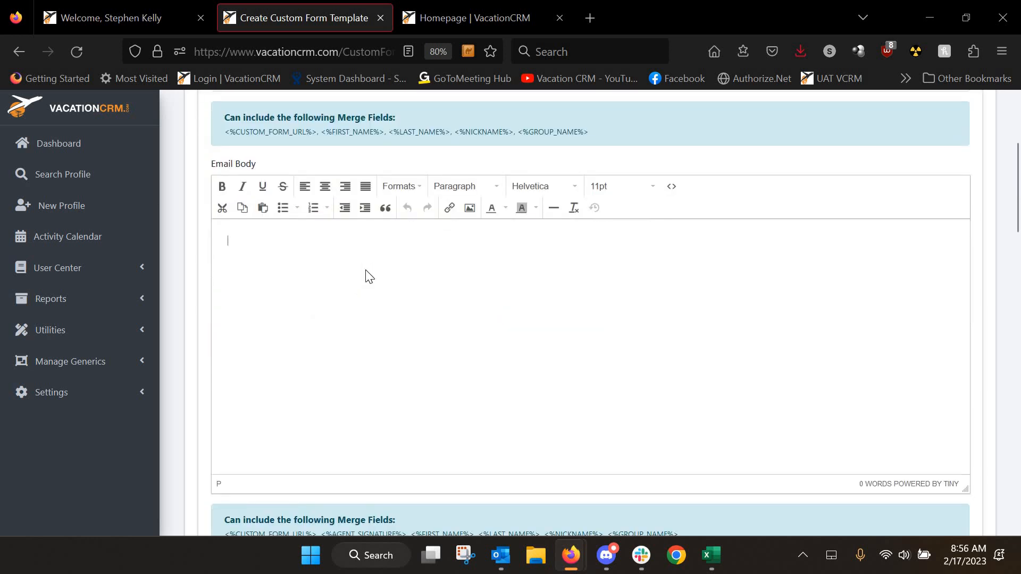
scroll(368, 274, down, 2)
text(HI)
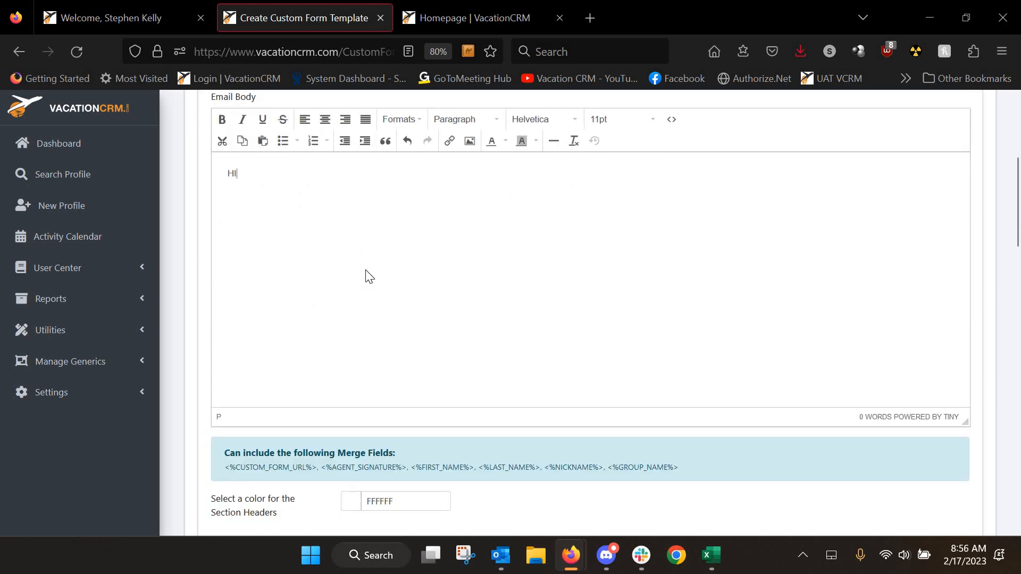
key(BackSpace)
text(i)
text(<%NICKNAME%>)
Add the sentence asking the client to submit the cancellation form, plus CUSTOM_FORM_URL and AGENT_SIGNATURE fields
text(Plea)
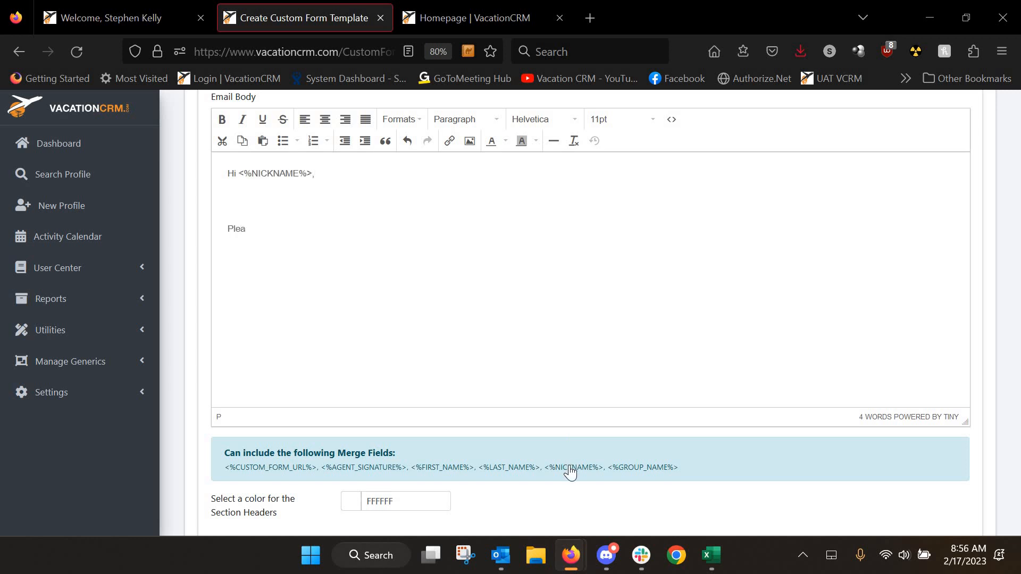
key(BackSpace)
key(BackSpace)
key(BackSpace)
key(BackSpace)
text(Plea)
key(BackSpace)
key(BackSpace)
text(ease click the link below to )
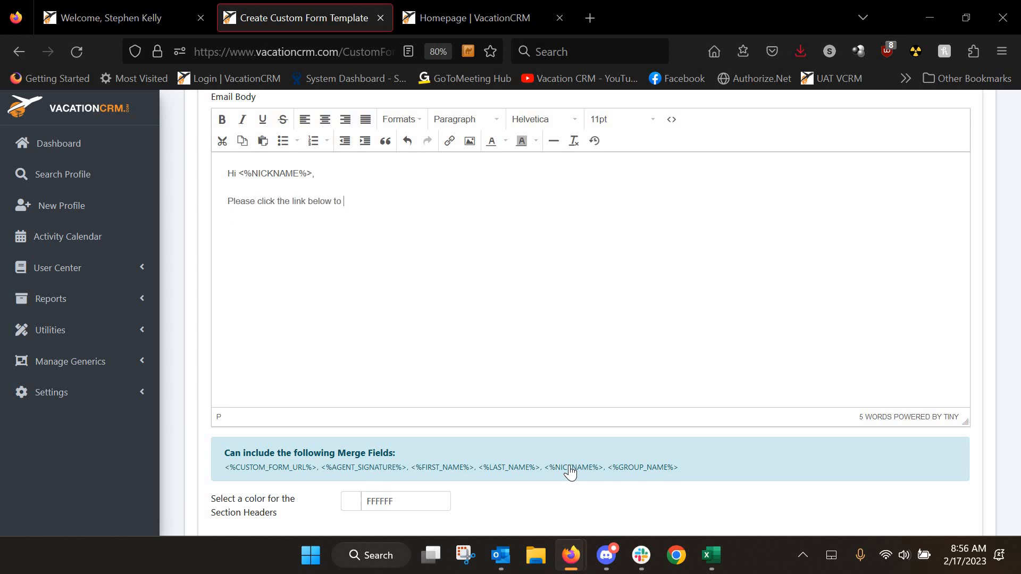
text(submit your cancellation form.)
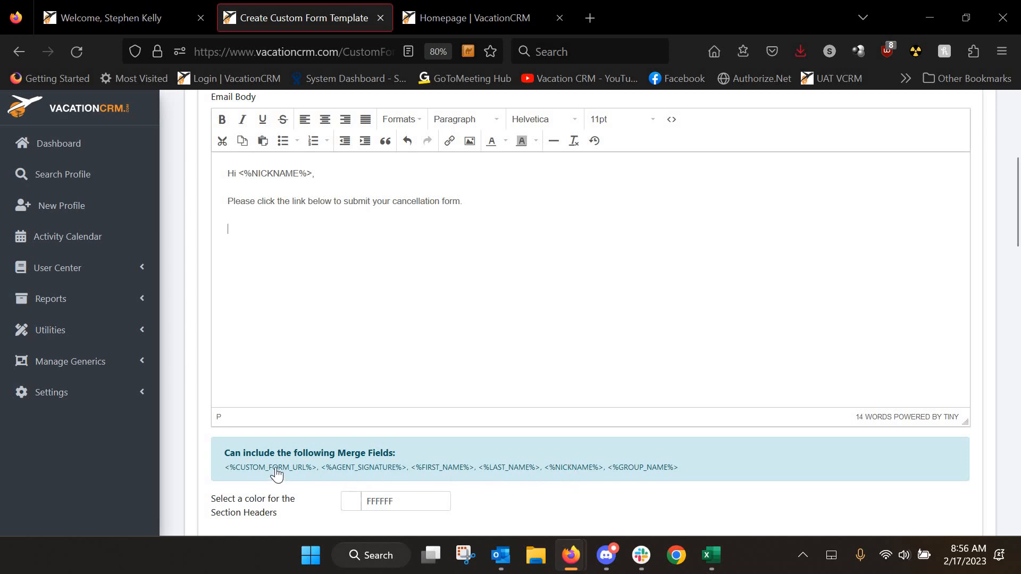
text(<%CUSTOM_FORM_URL%>)
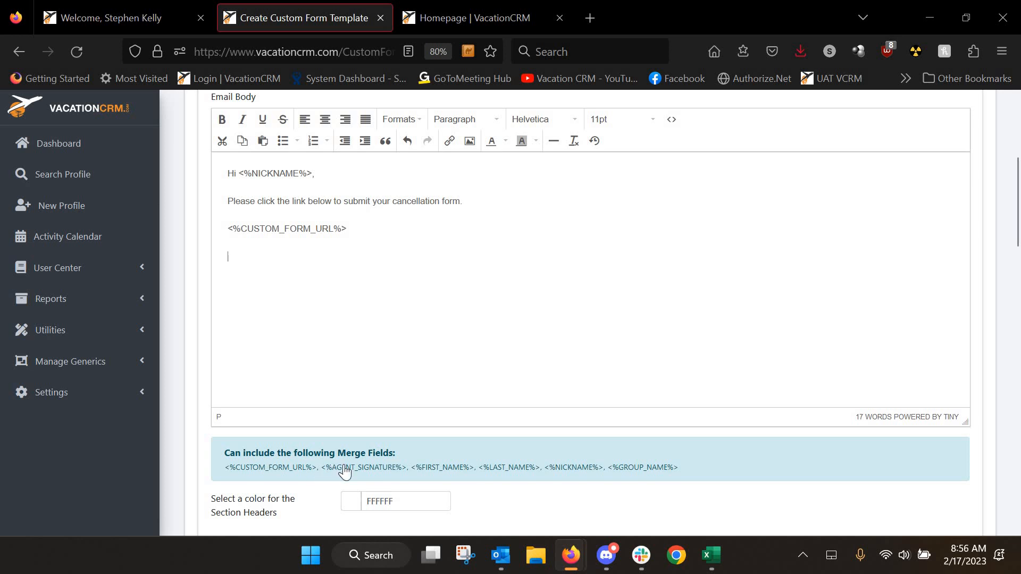
text(<%AGENT_SIGNATURE%>)
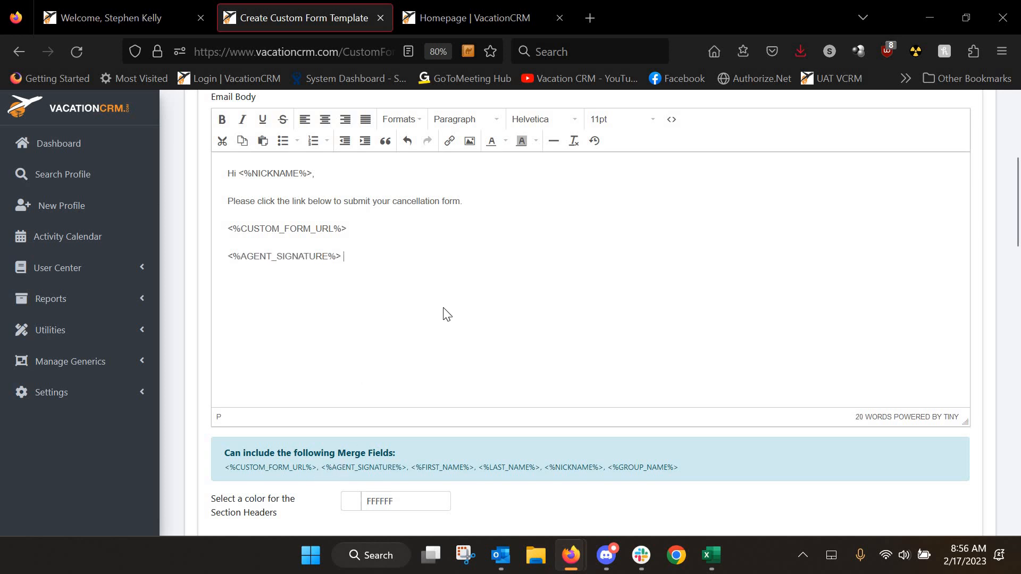
scroll(447, 314, down, 4)
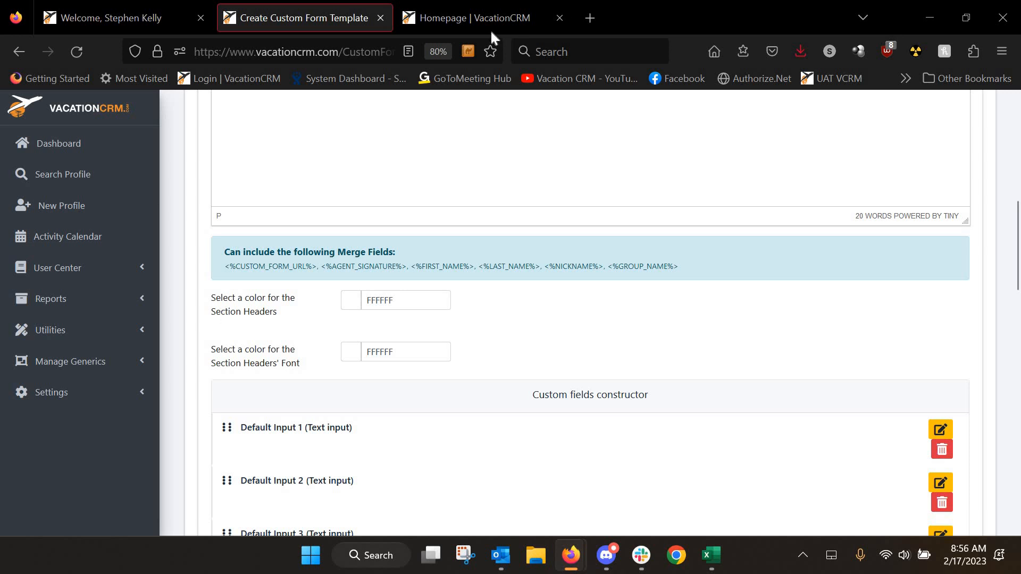
Review the existing Registration Form in the other tab for reference
click(505, 22)
scroll(323, 330, down, 4)
scroll(324, 330, down, 6)
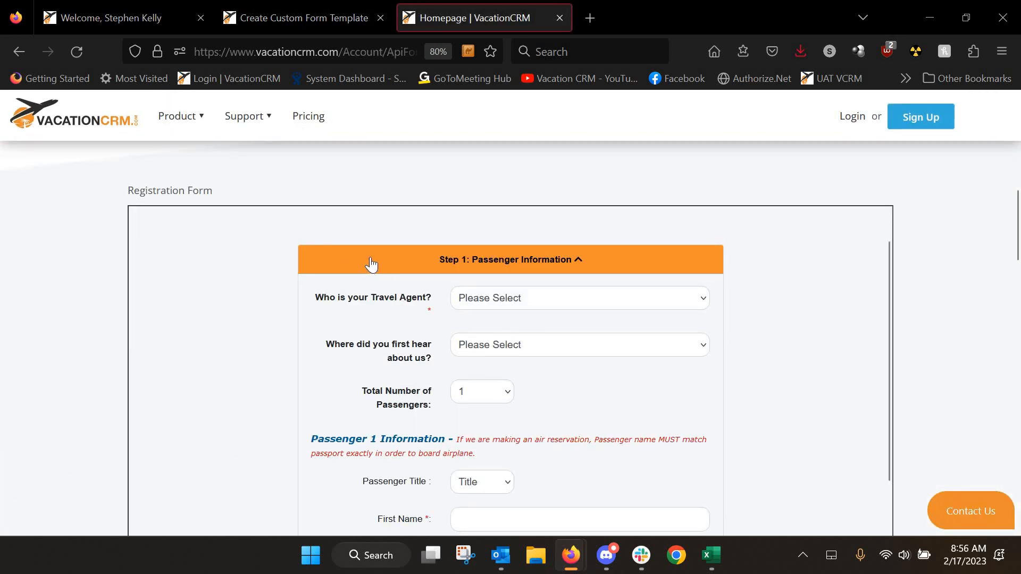
click(298, 17)
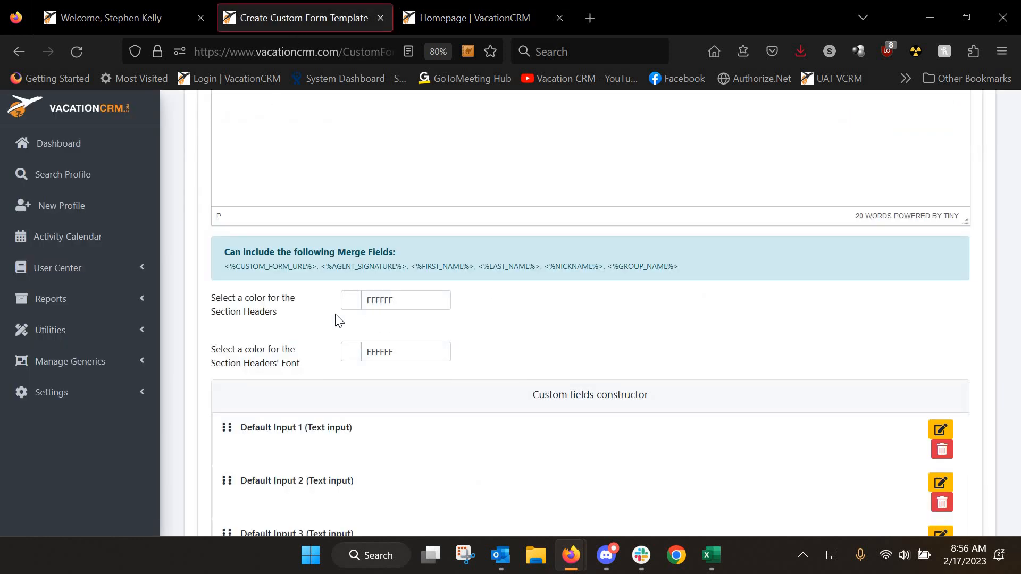
Set section headers to cyan 5AFDFF with black 000000 header text
click(367, 300)
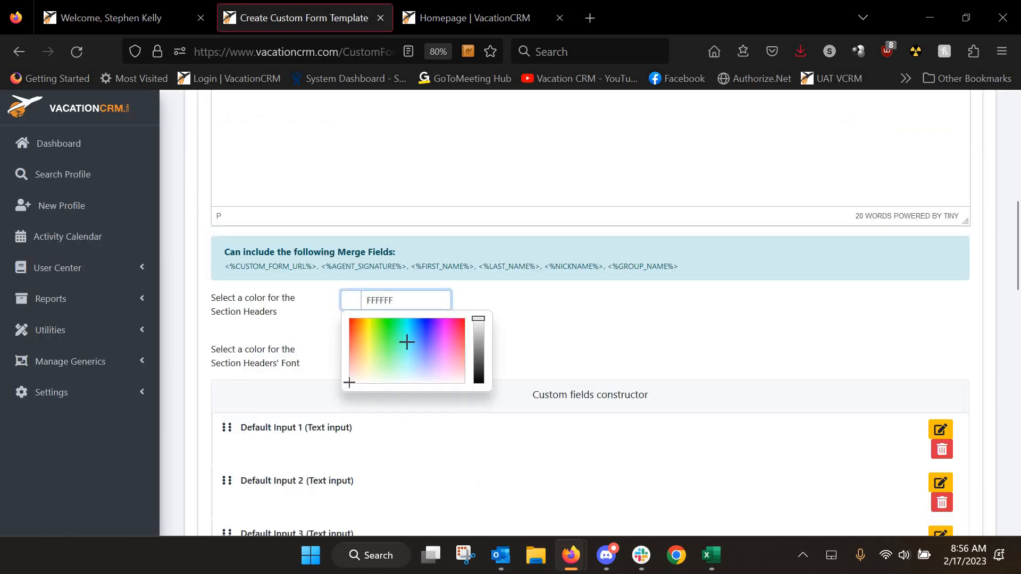
click(407, 342)
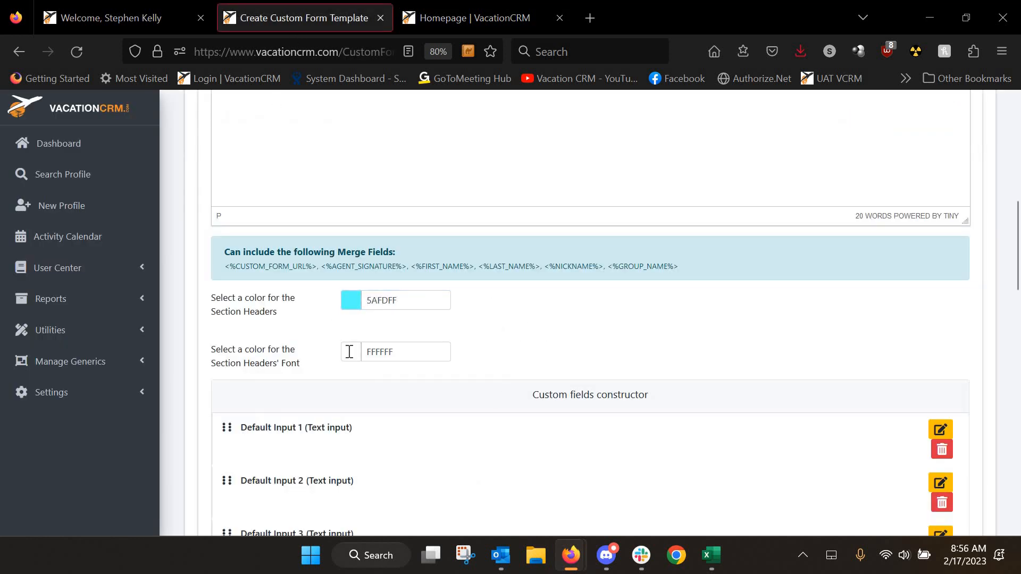
click(384, 352)
drag(480, 371, 480, 444)
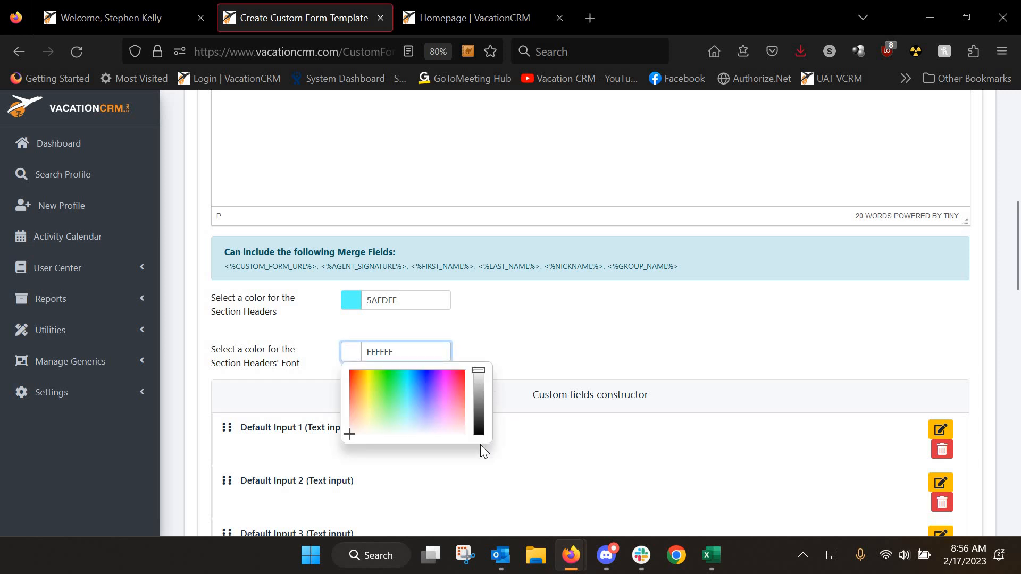
click(543, 346)
scroll(459, 415, down, 3)
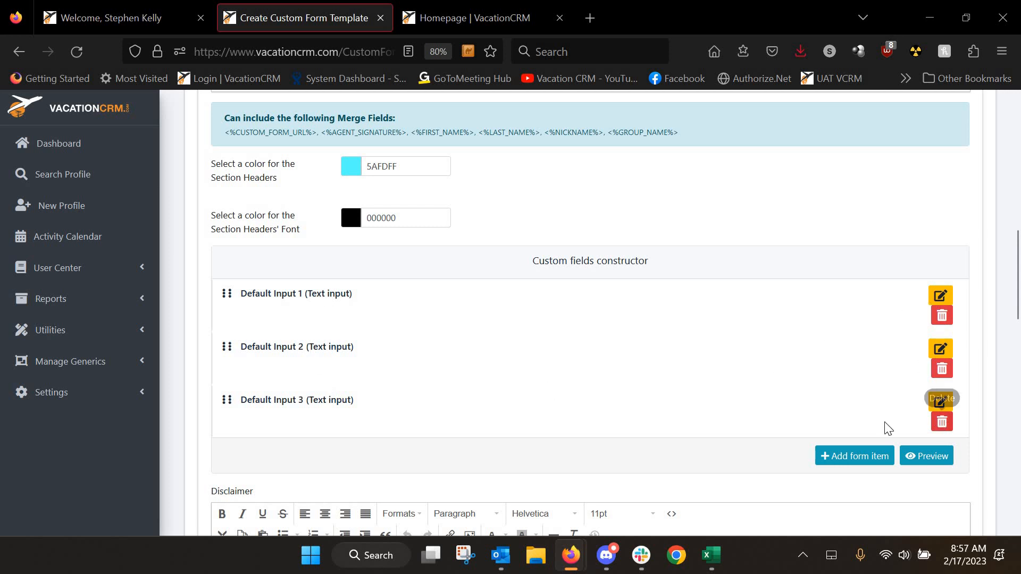
Rename Default Input 1 to 'Would you like to cancel or reschedule your trip?' as a Dropdown
click(936, 298)
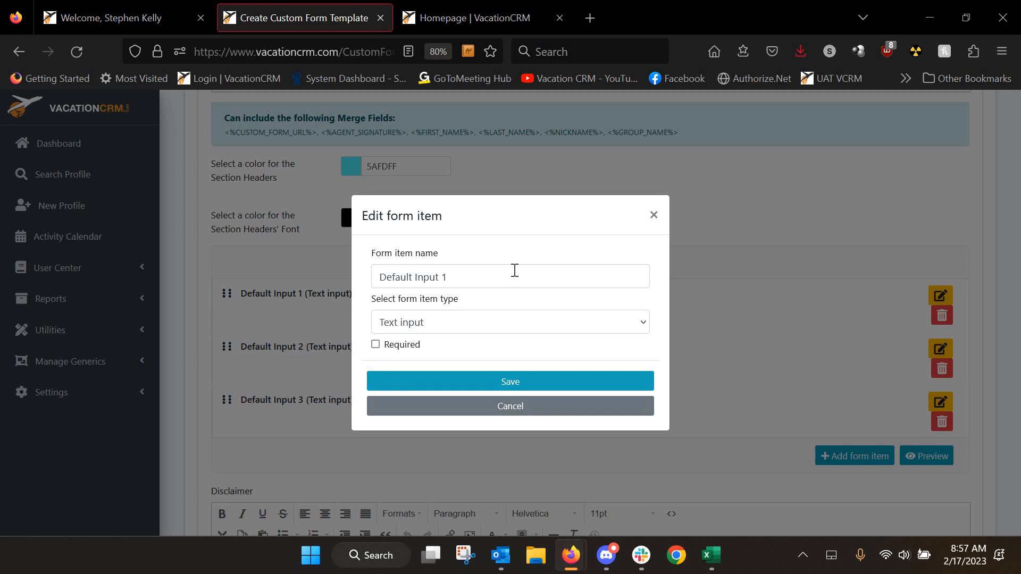
drag(515, 271, 347, 270)
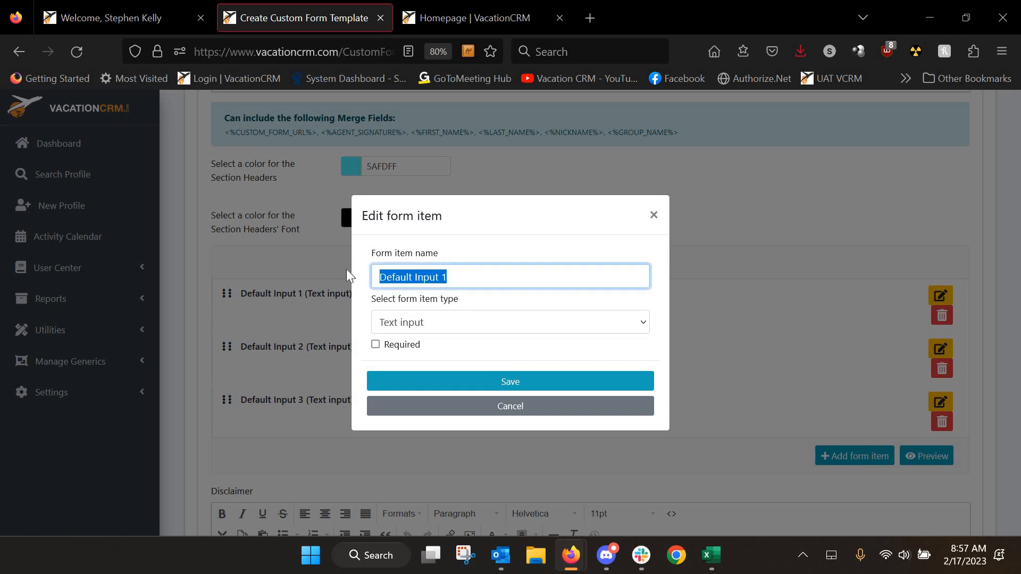
text(Would you like to cac)
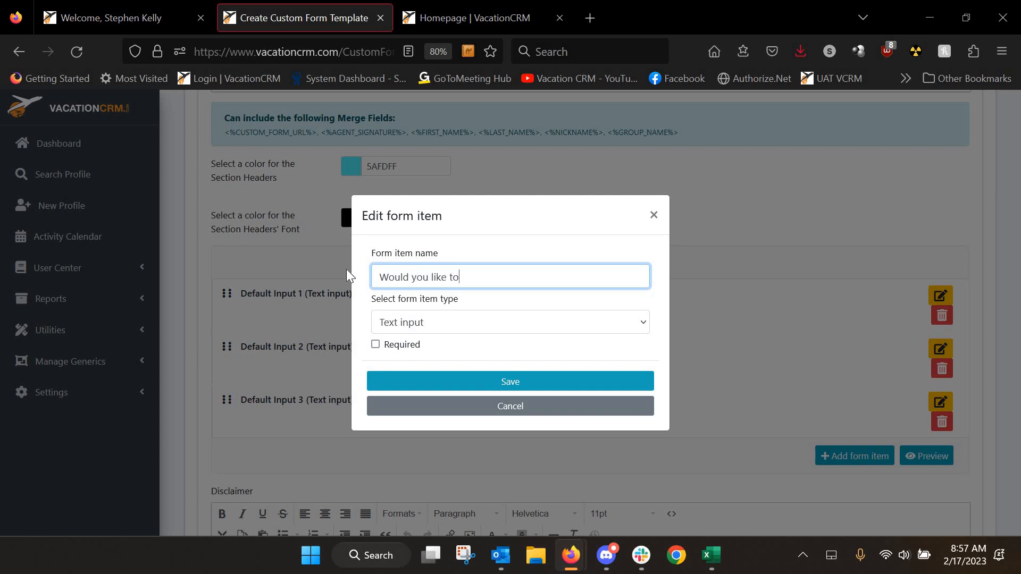
text(cel or reschedule your trip)
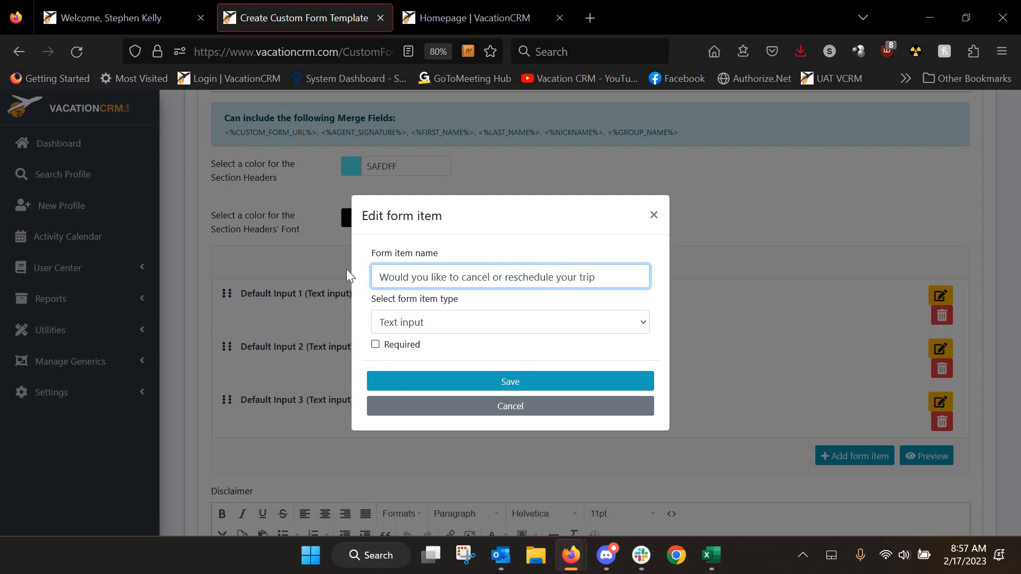
text(?)
click(426, 330)
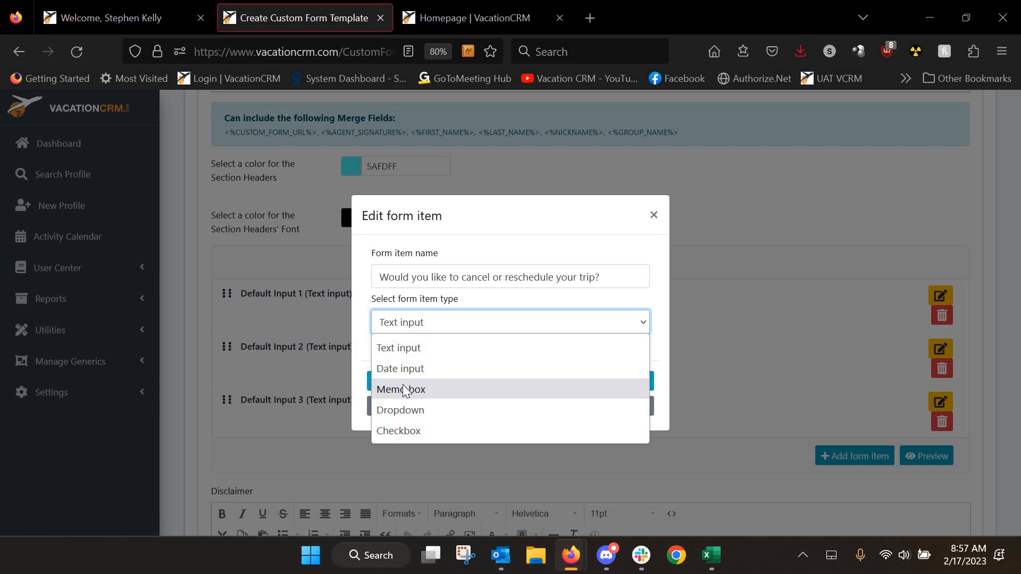
click(402, 415)
Give the dropdown options Cancel and Reschedule, make it required, and save
click(416, 344)
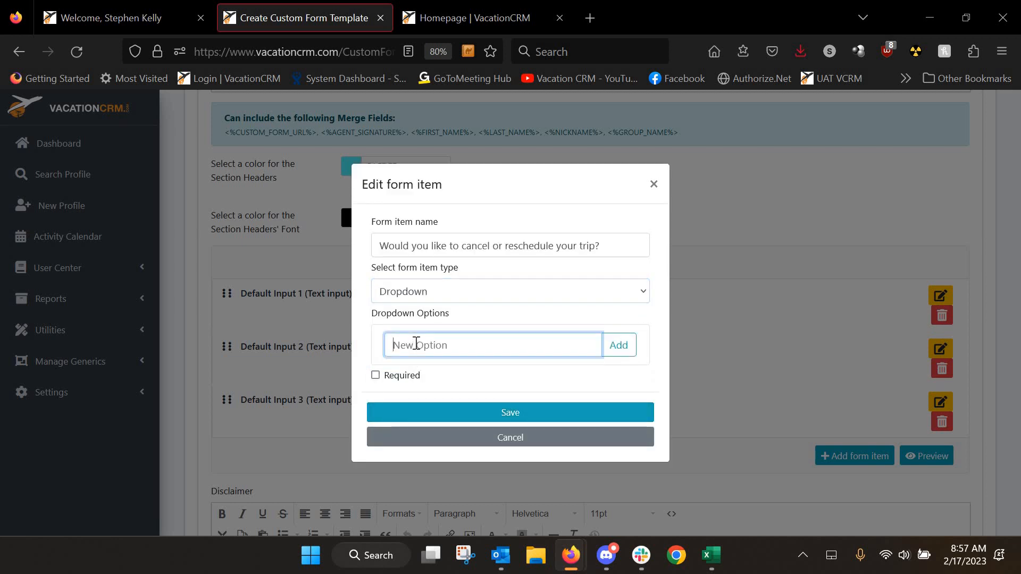
text(Cancel)
click(617, 345)
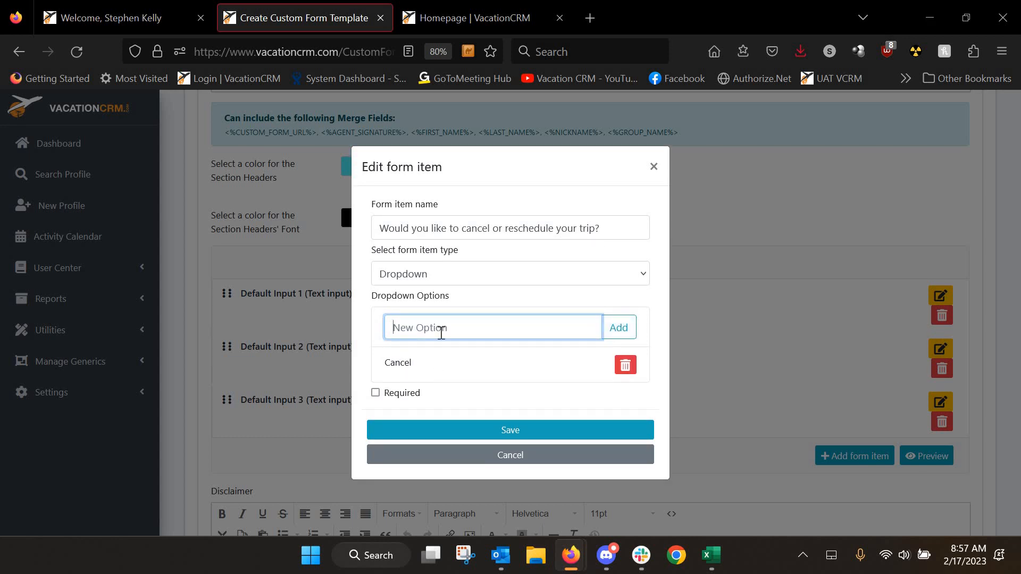
text(Reschedule)
click(611, 329)
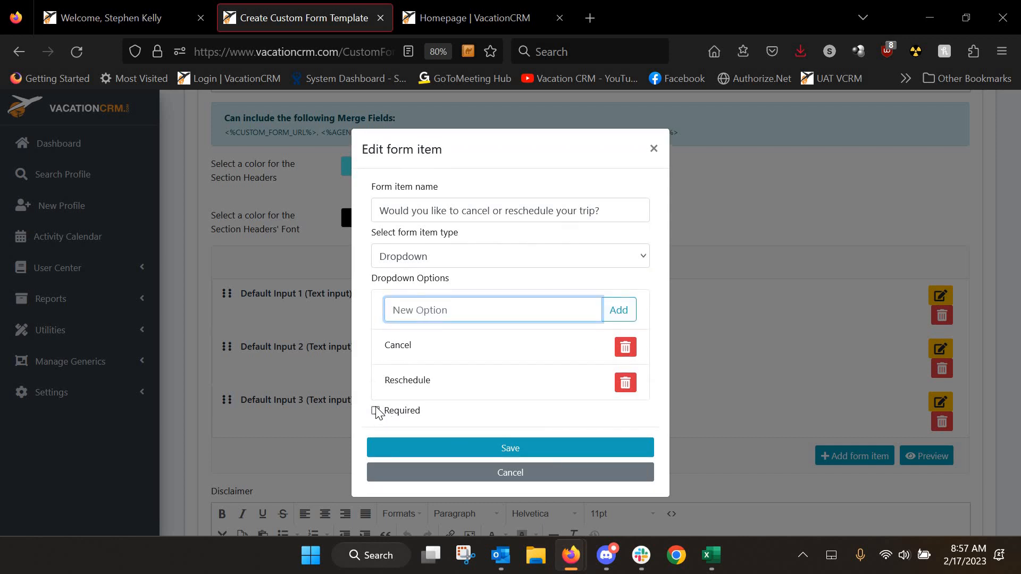
click(376, 412)
click(516, 450)
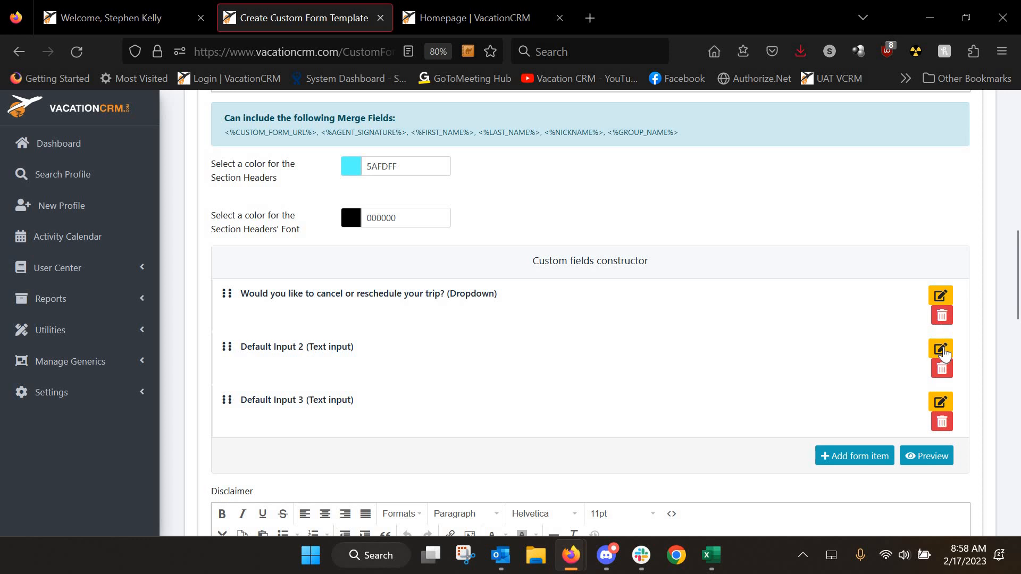
Rename Default Input 2 to 'Reason for cancelling' and make it a Dropdown
click(943, 346)
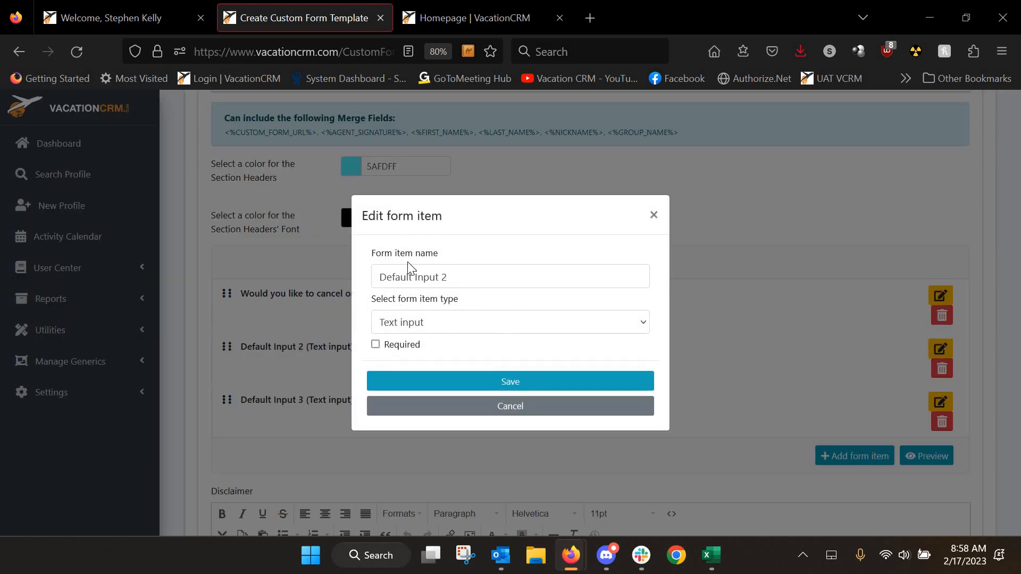
triple_click(460, 274)
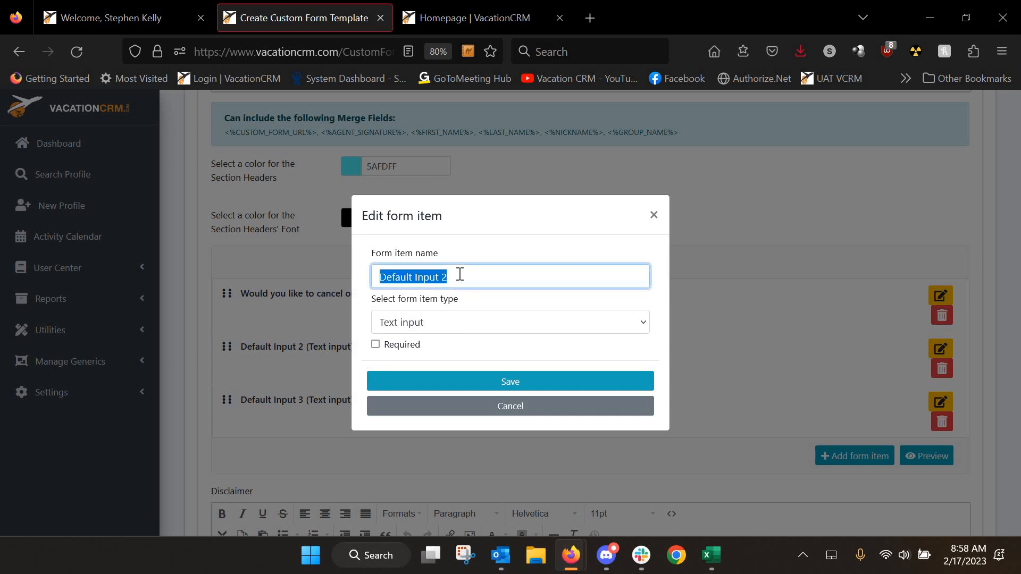
text(Reason f)
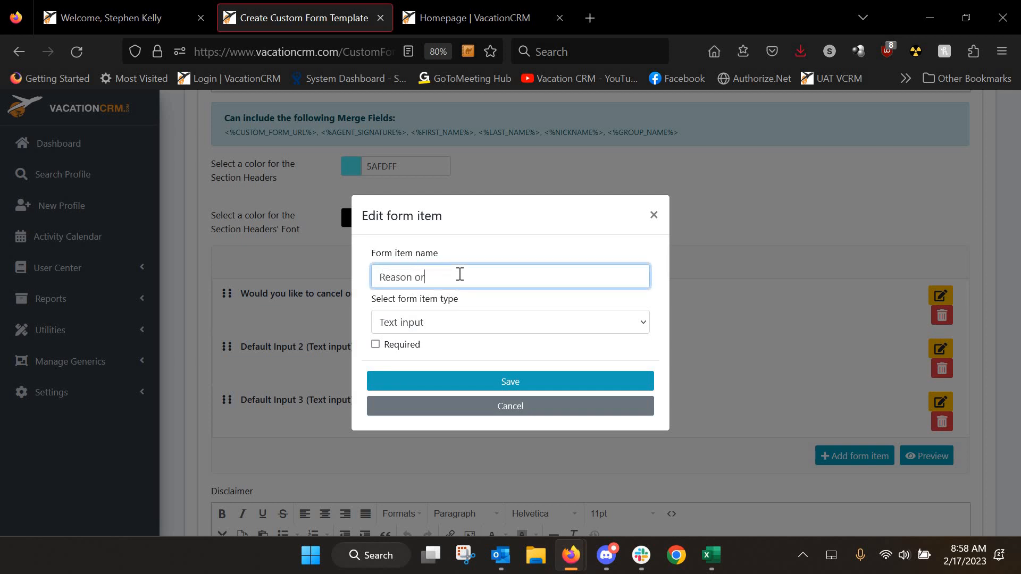
text(or cancelling)
click(430, 323)
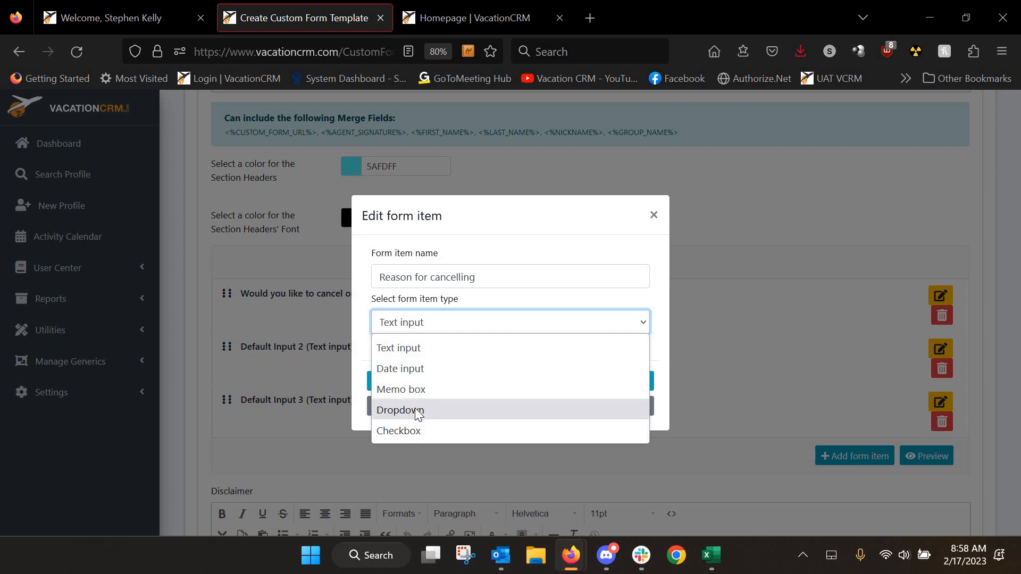
click(423, 409)
Add options Schedule Issues, Budget and Other, mark the field required, and save
click(435, 347)
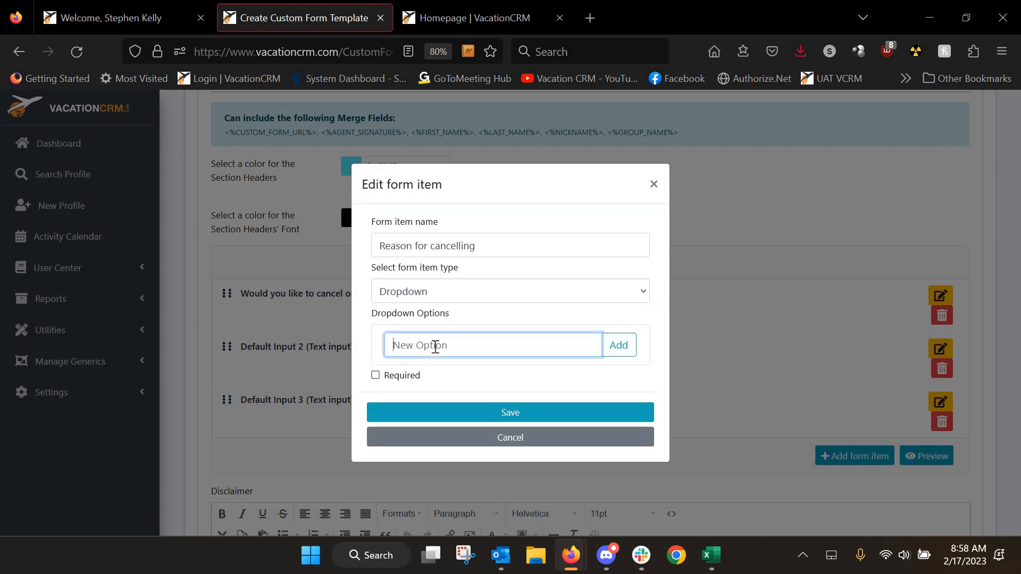
text(Schedule Issues)
click(619, 345)
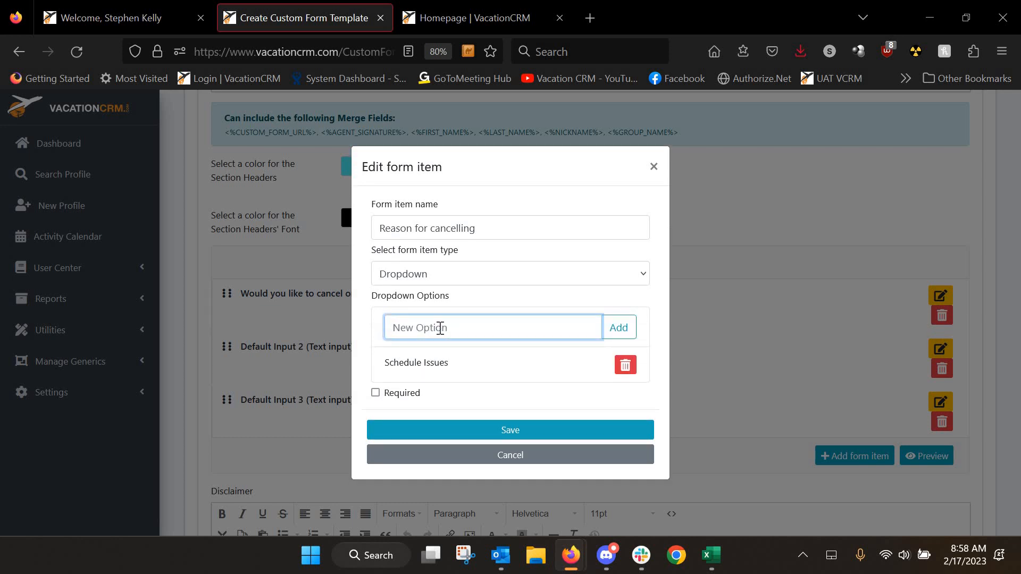
text(Budget)
click(628, 329)
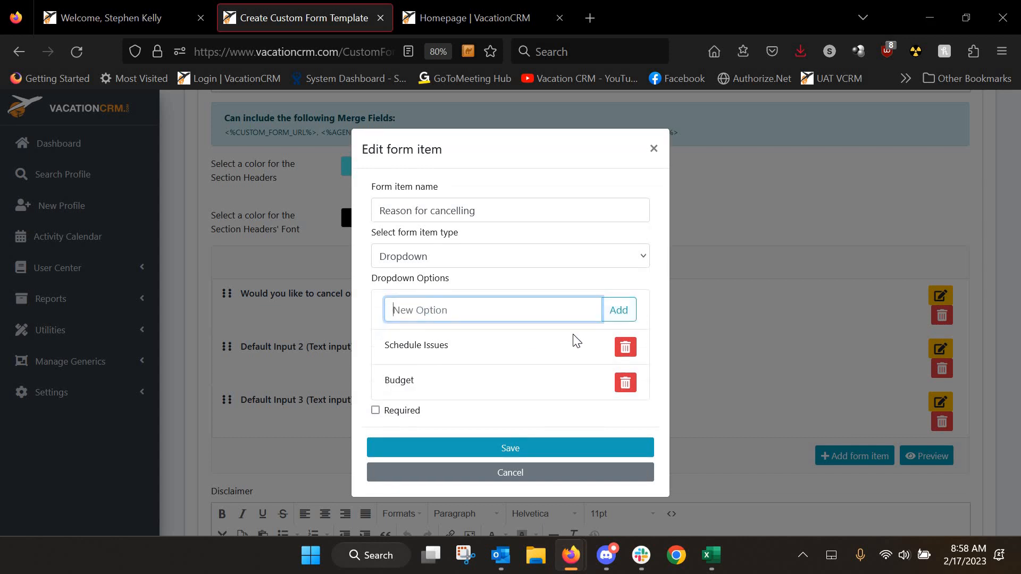
text(Other)
click(613, 318)
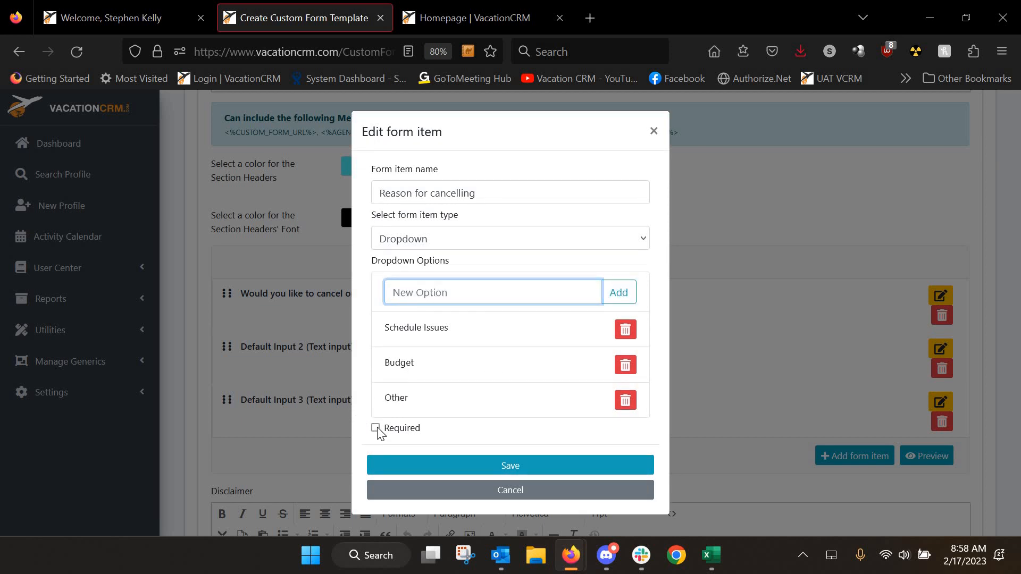
click(375, 428)
click(501, 467)
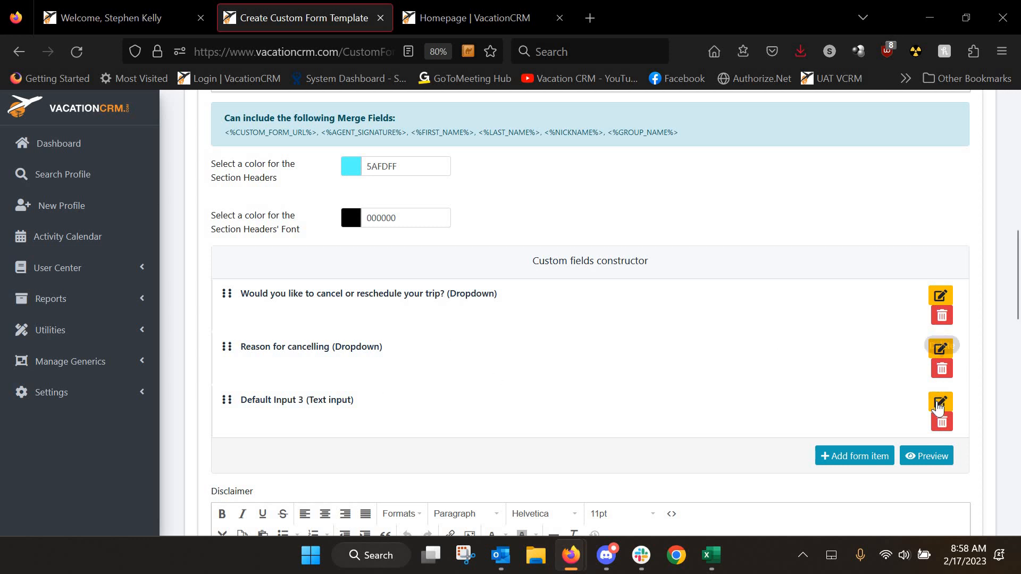
Turn Default Input 3 into a Memo box titled 'Do you have any comments about your cancellation?'
click(937, 405)
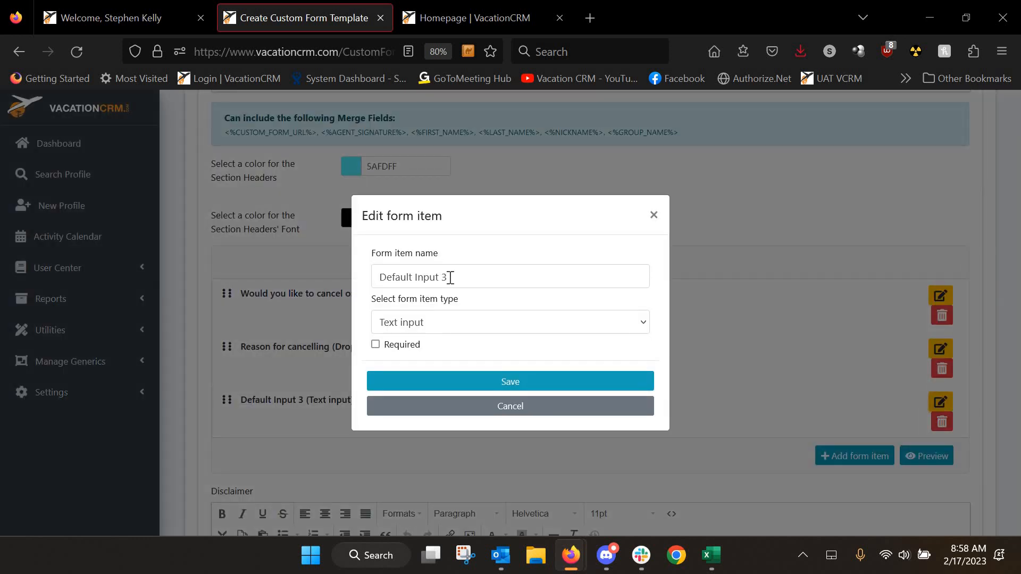
click(449, 277)
key(ctrl+a)
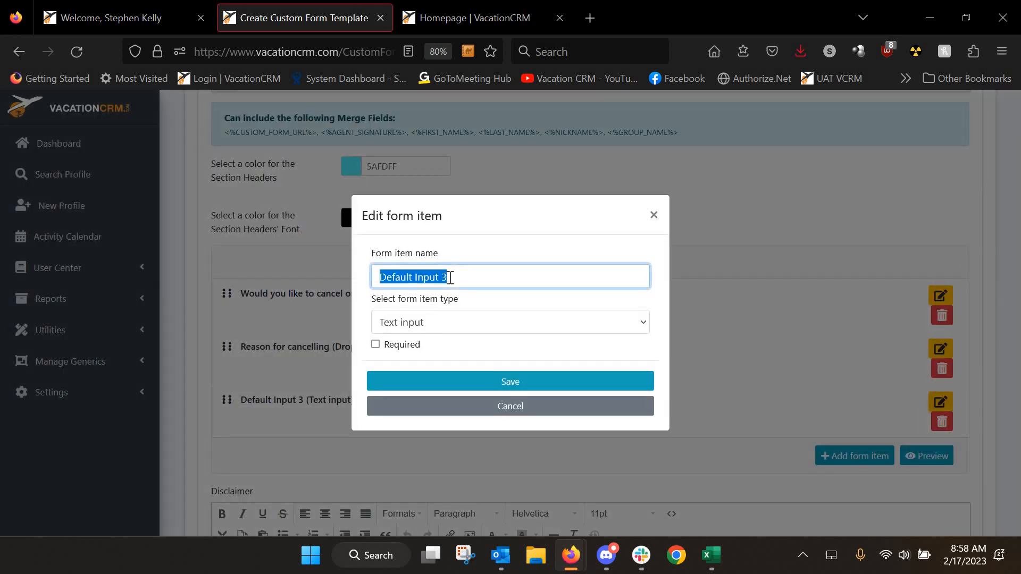
text(Do you )
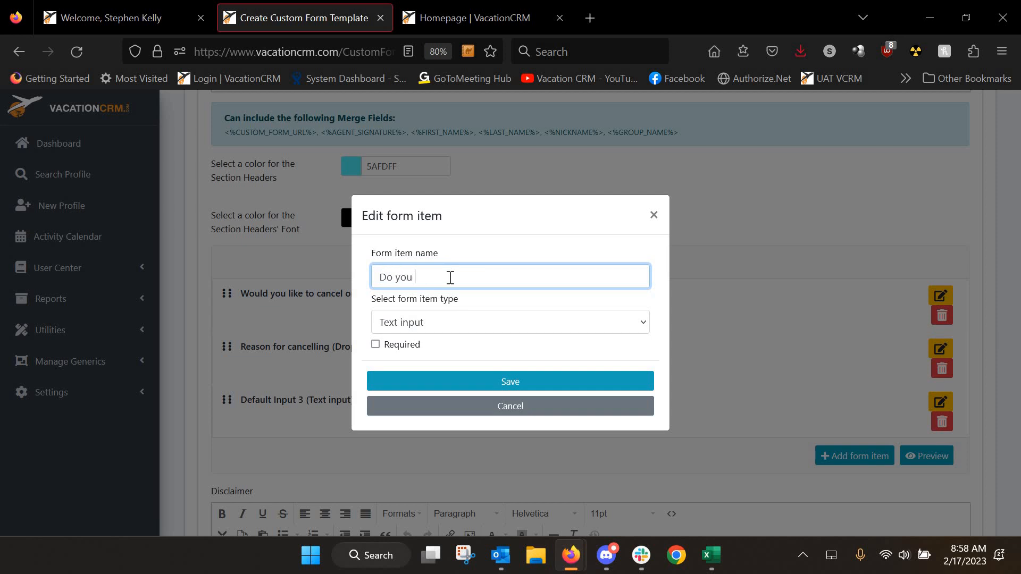
text(have any comments about your )
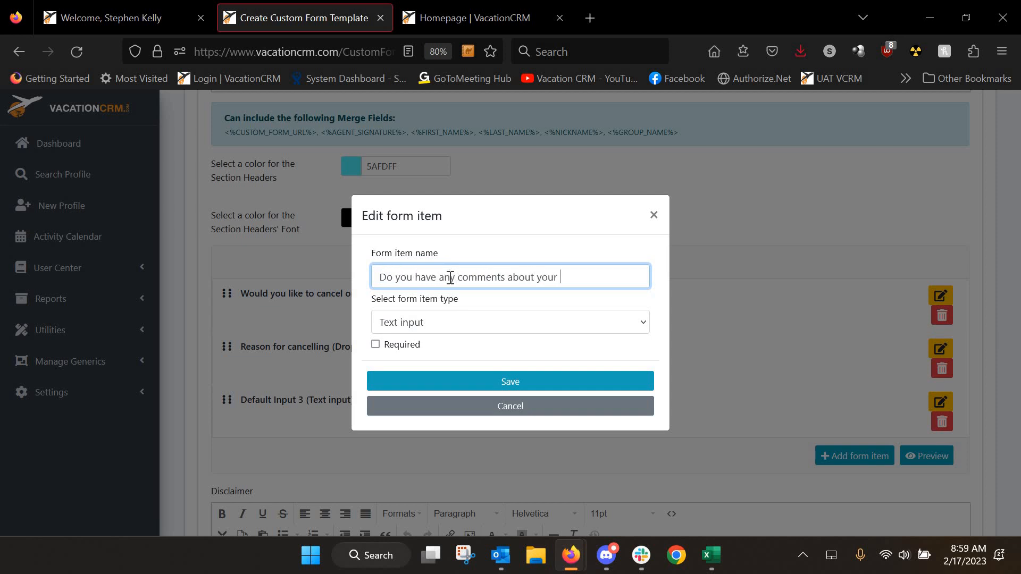
text(cancellation?)
click(440, 331)
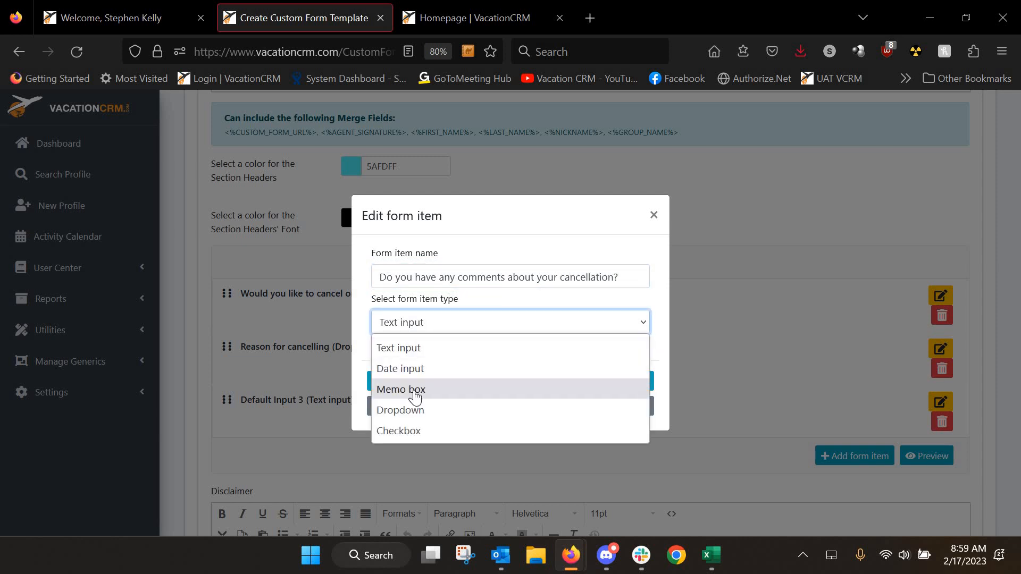
click(414, 392)
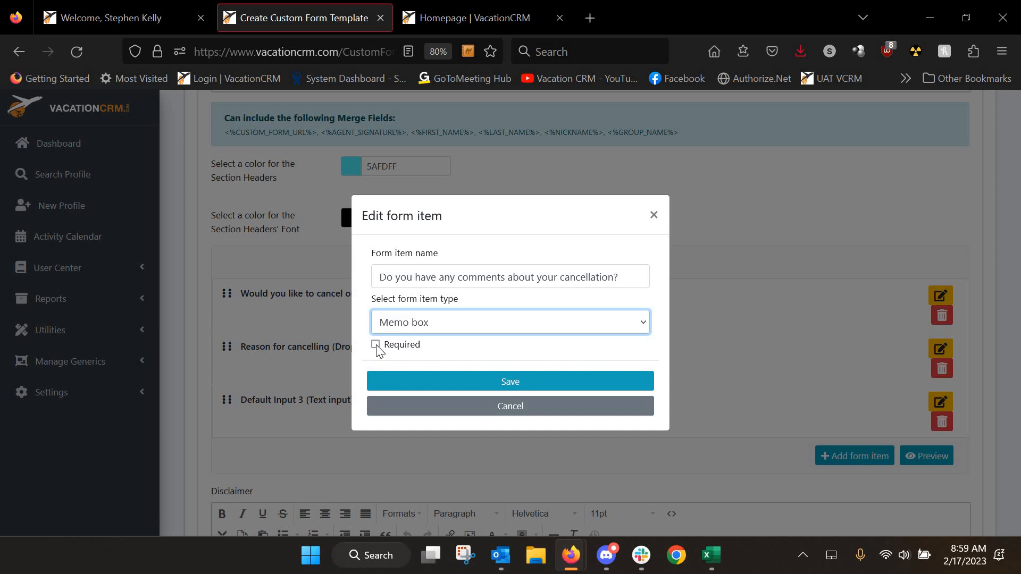
click(505, 388)
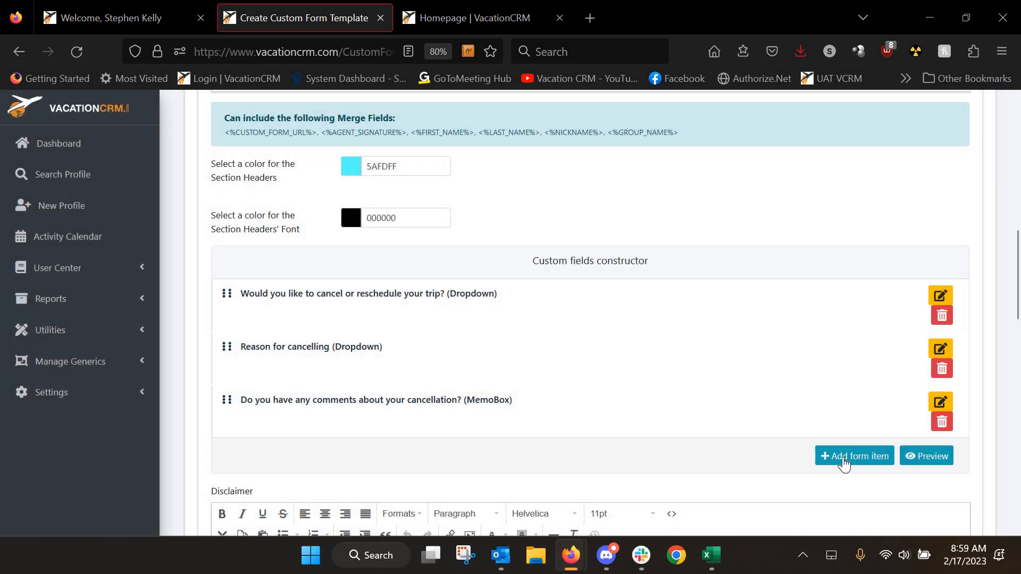
click(846, 457)
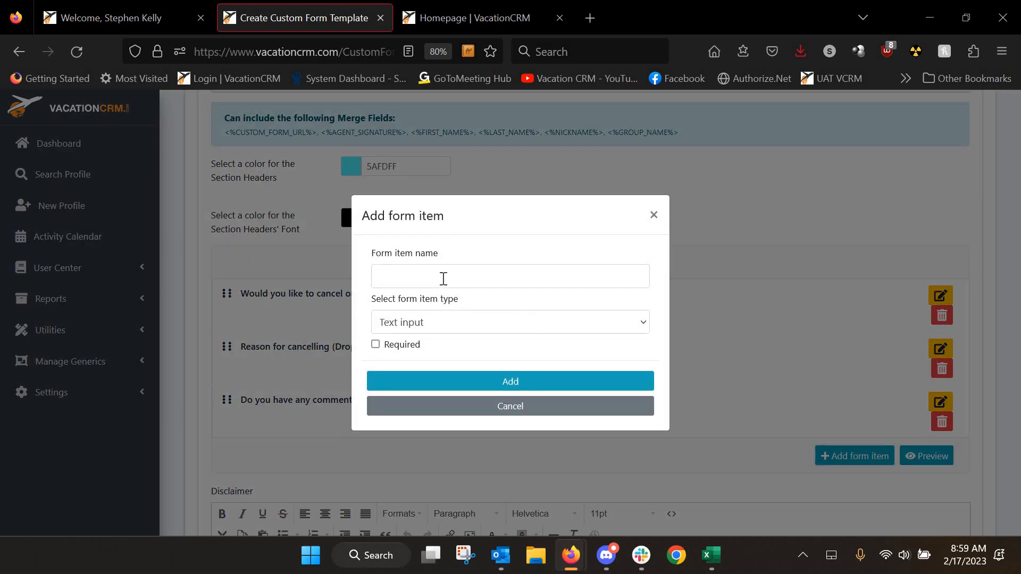
Add a text input field named 'Text Box Test'
click(443, 279)
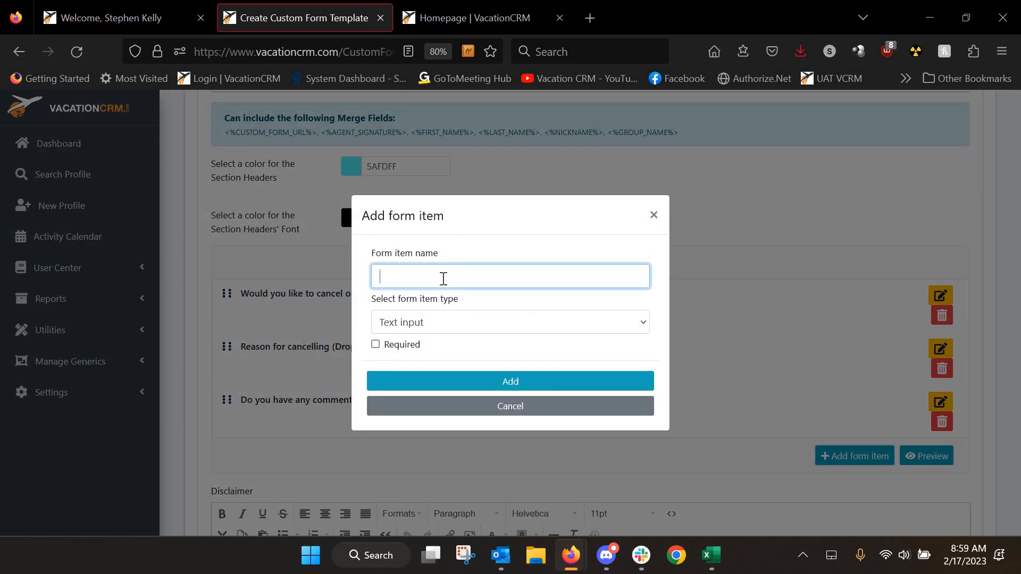
text(Text Box Test)
click(512, 382)
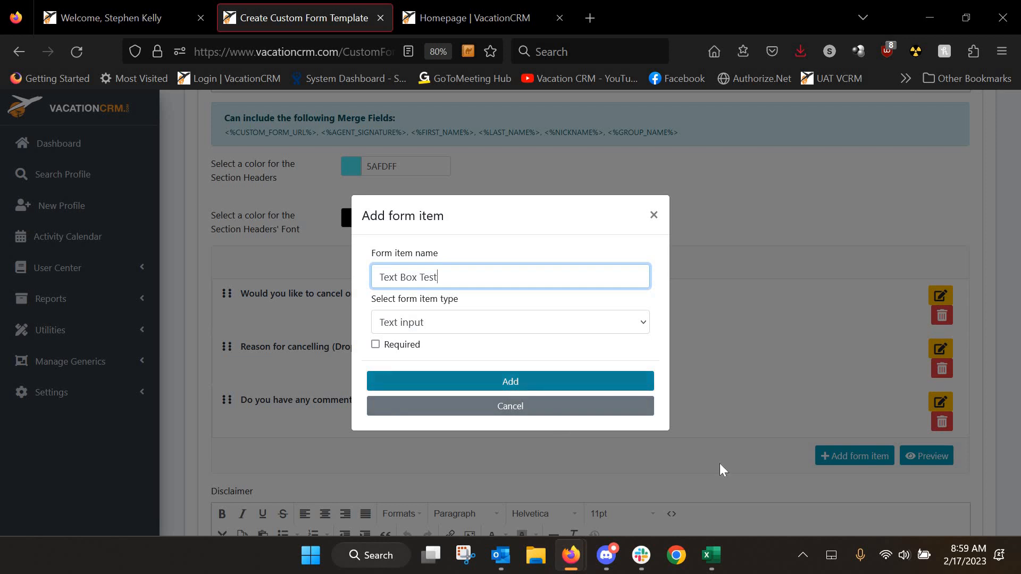
Add a Date input field named 'Date Box Test'
key(Return)
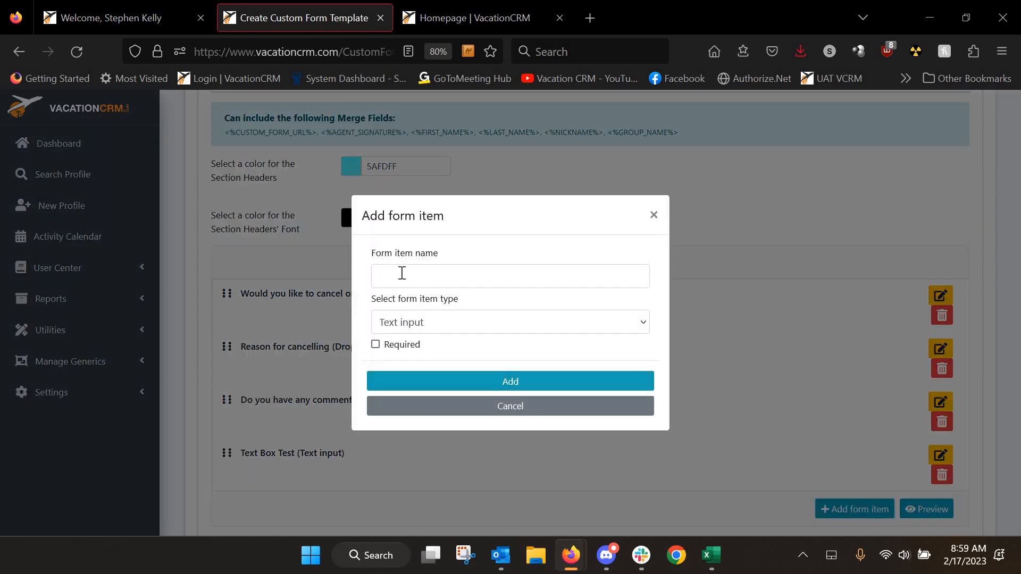
click(403, 277)
text(Date)
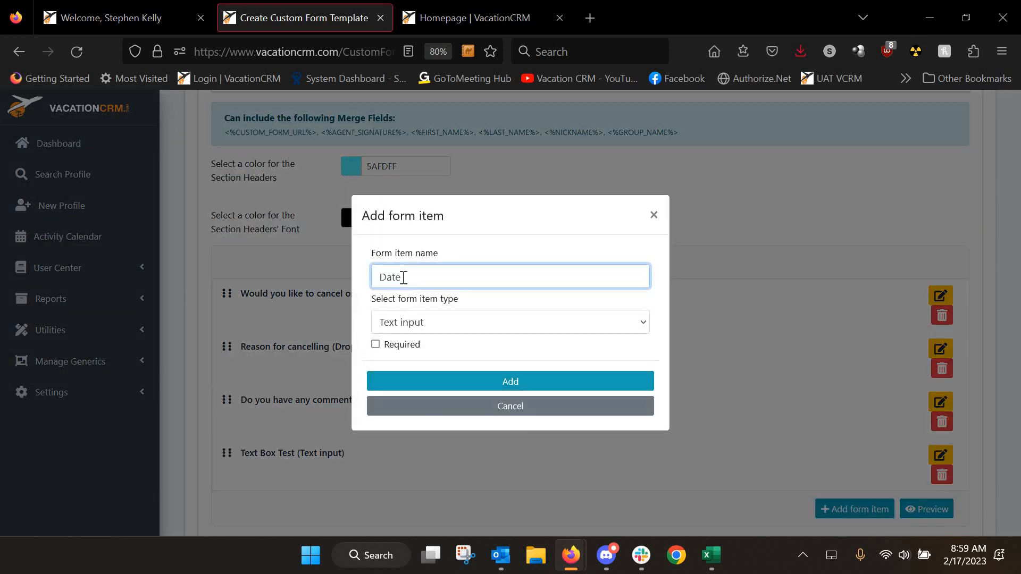
text( Box Test)
click(421, 326)
click(411, 374)
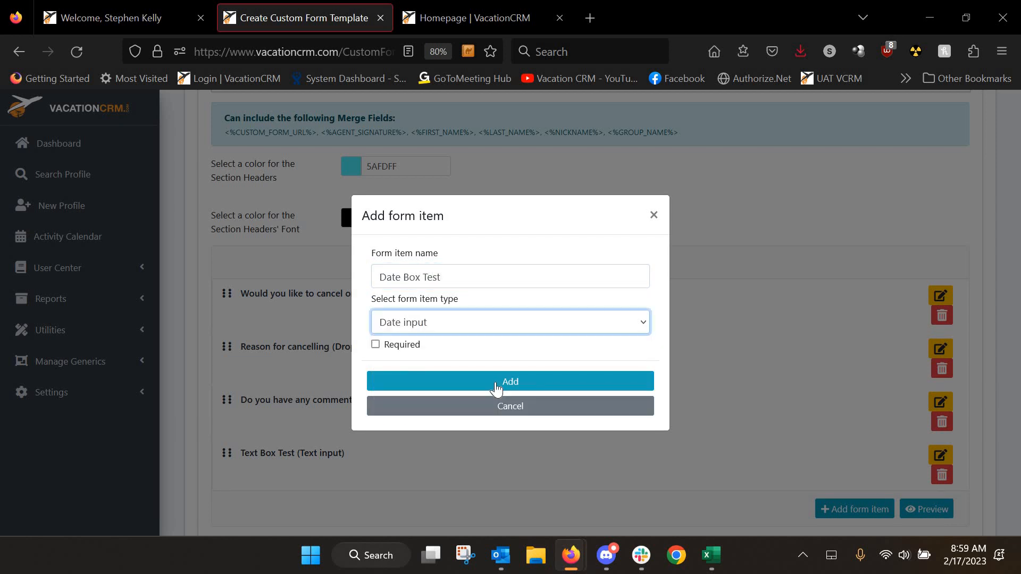
click(496, 382)
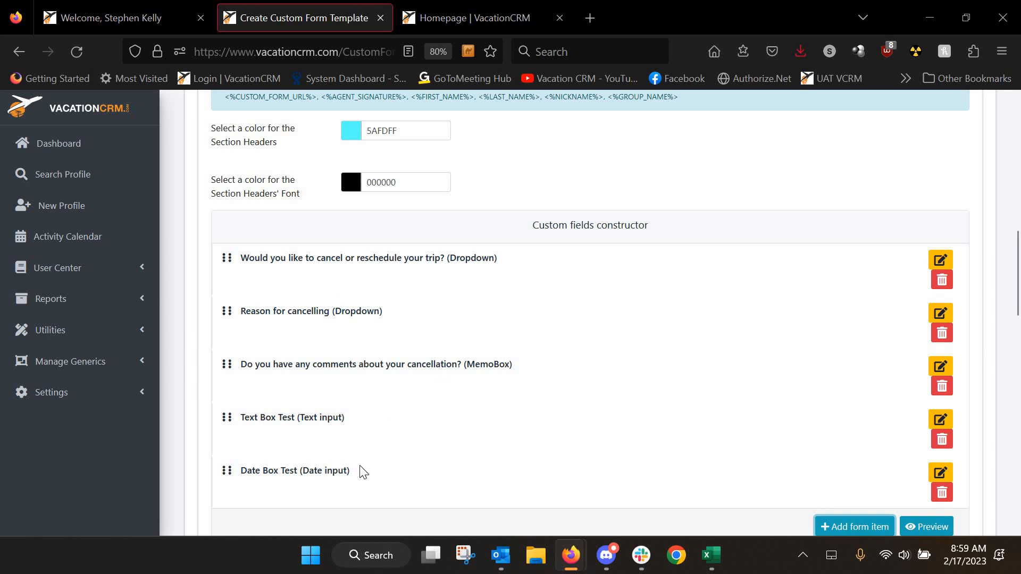
Move Date Box Test above Text Box Test and type a filler sentence into the Disclaimer
mouse_move(228, 469)
mouse_down()
mouse_move(227, 417)
mouse_move(223, 489)
mouse_move(224, 465)
mouse_up()
scroll(445, 392, down, 1)
scroll(444, 392, down, 5)
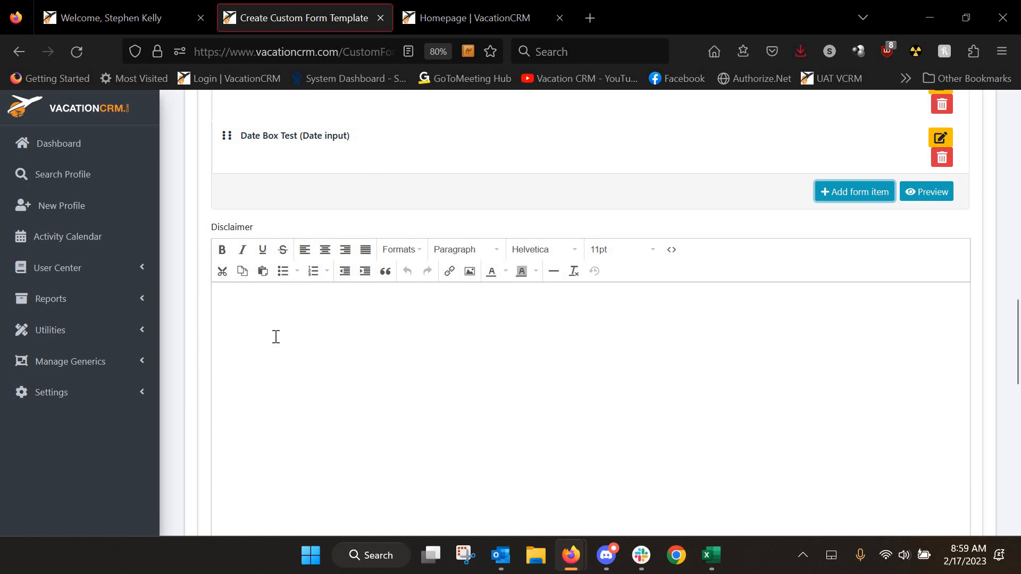
click(276, 336)
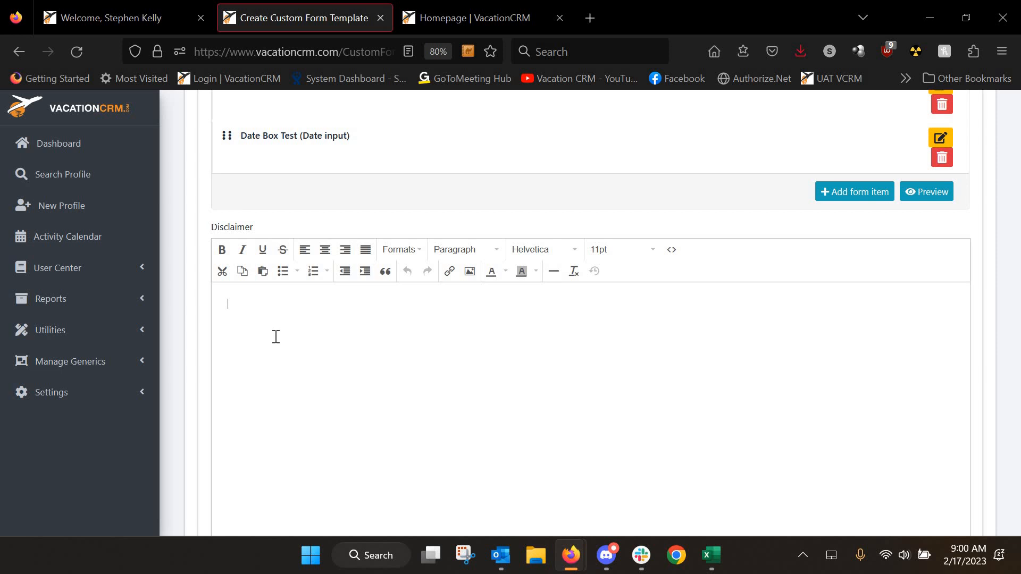
text(Random comments for the disclaimer)
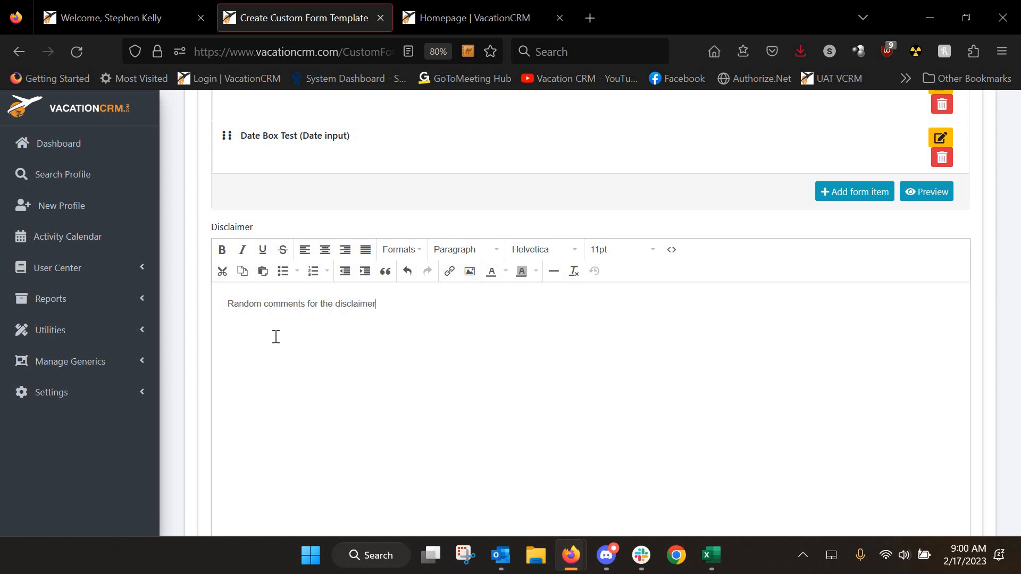
text(. Will copy and paste this line)
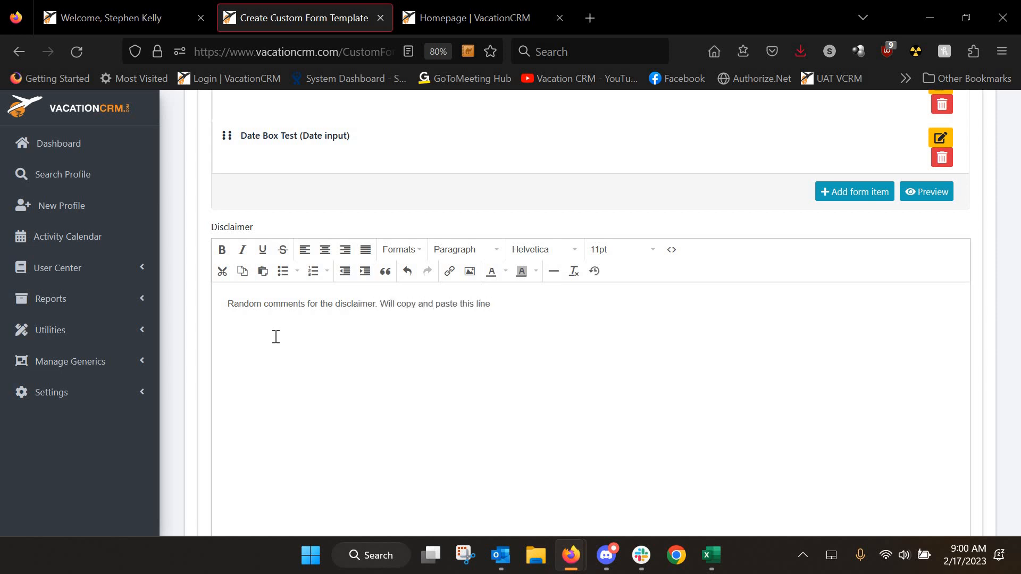
text( multiple times for filler.)
Copy the disclaimer sentence and paste it again after the existing text
drag(625, 304, 168, 312)
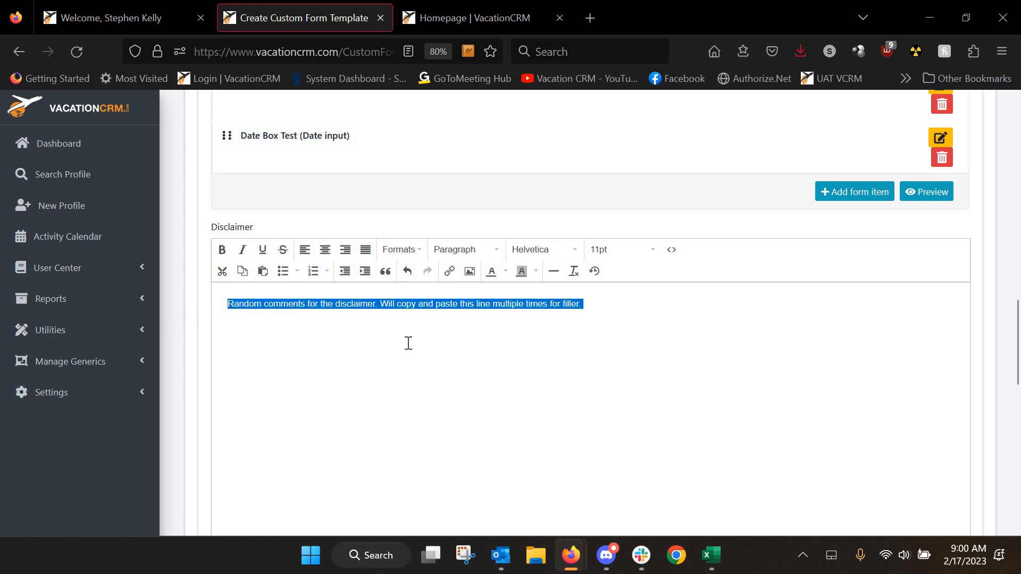
click(644, 307)
key(ctrl+v)
key(ctrl+v)
key(ctrl+v)
key(ctrl+v)
key(ctrl+v)
key(ctrl+v)
key(ctrl+v)
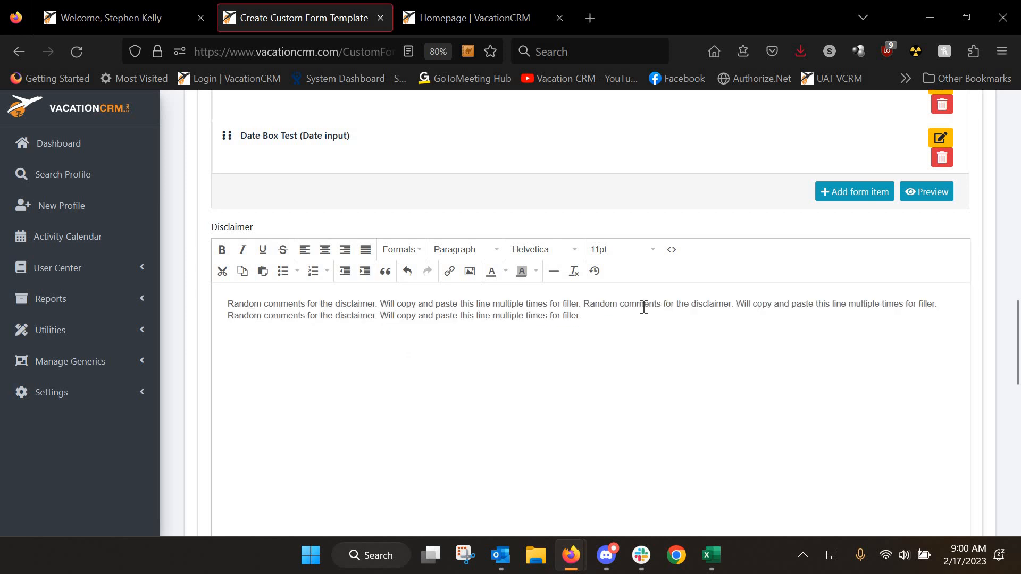
Enter the first agreement statement about all cancellations being final and mark it required
scroll(570, 310, down, 5)
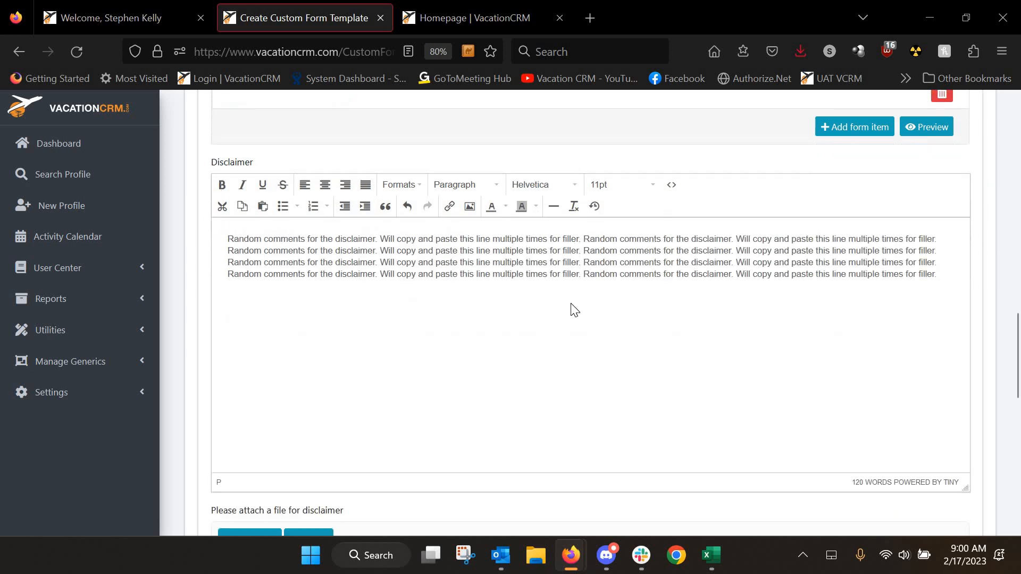
scroll(548, 317, down, 2)
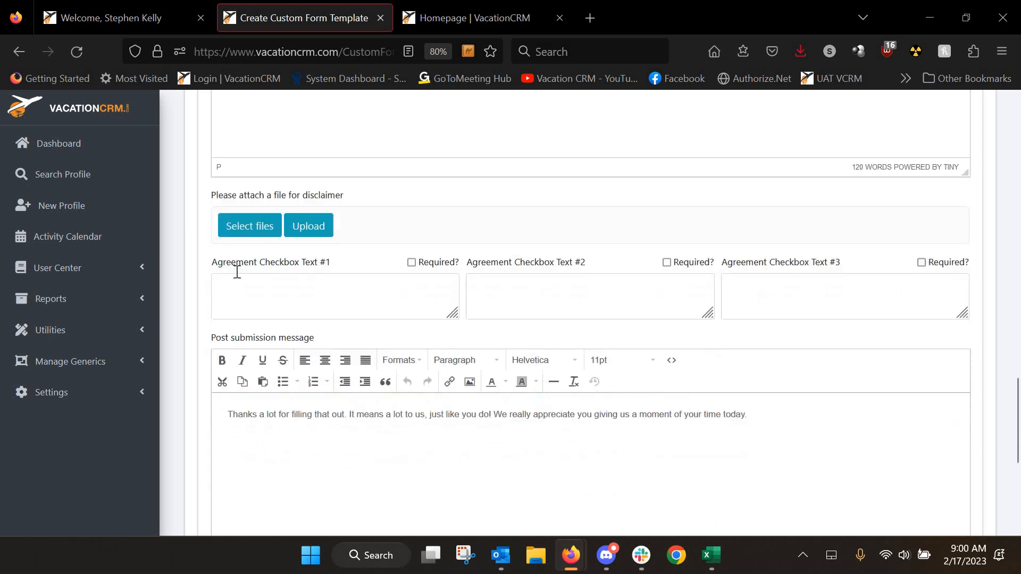
scroll(249, 287, up, 2)
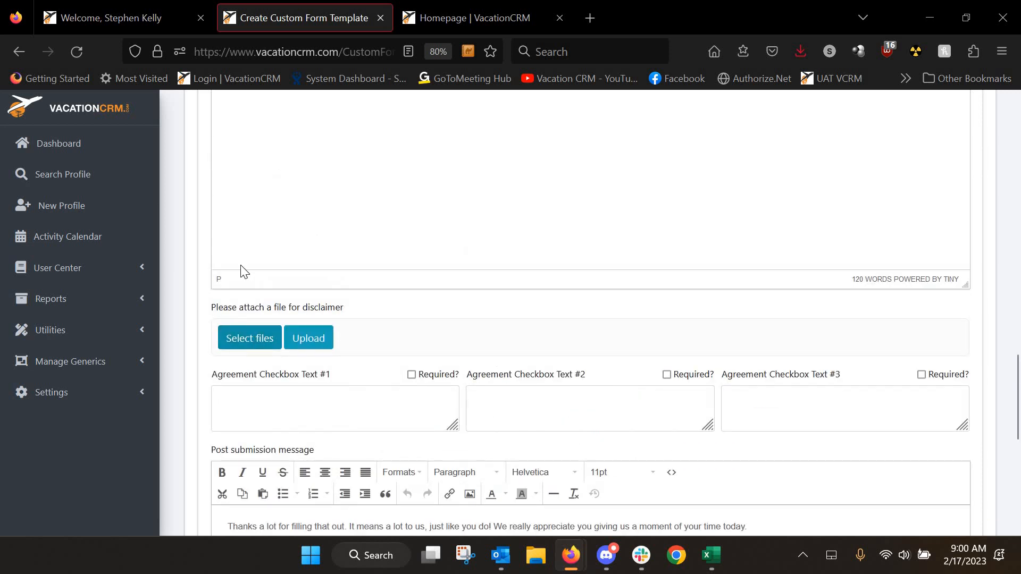
scroll(245, 272, up, 2)
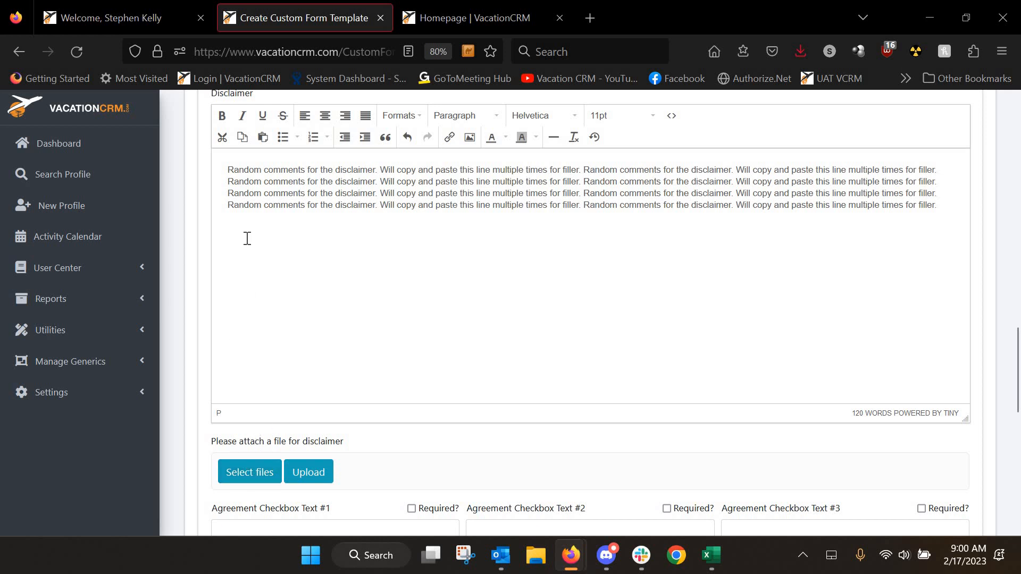
scroll(283, 383, down, 4)
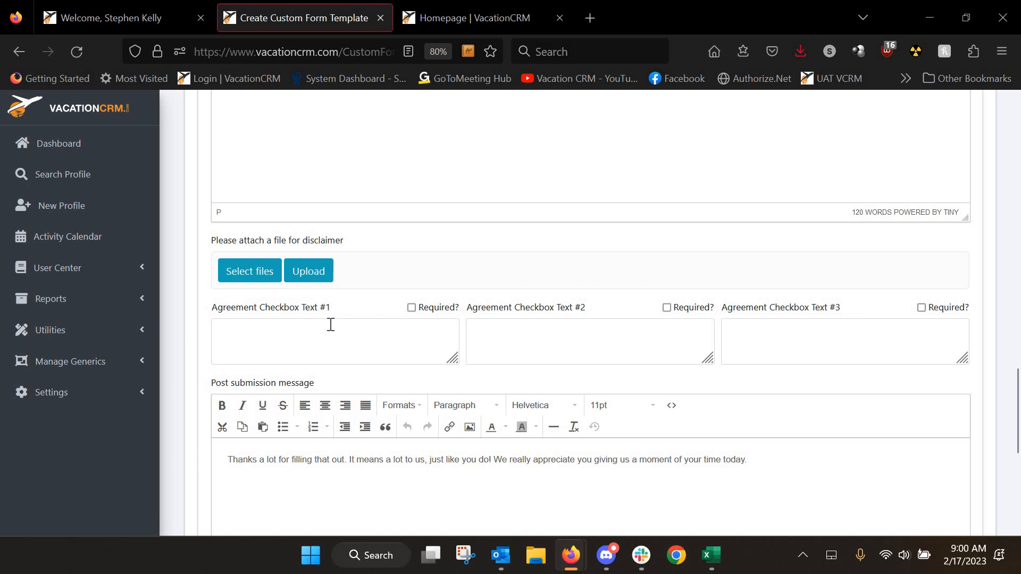
click(287, 334)
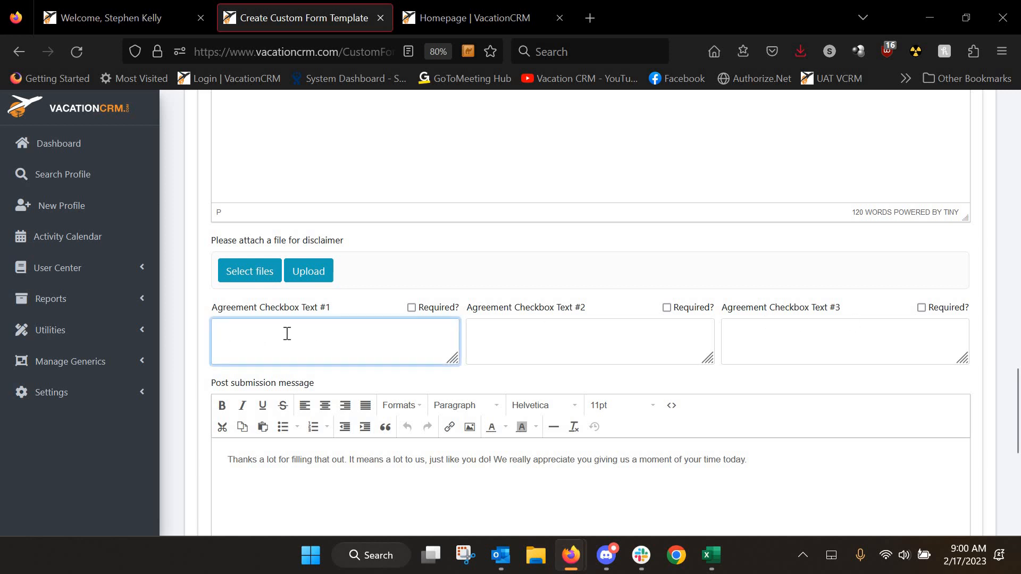
text(understand all cancellations ar)
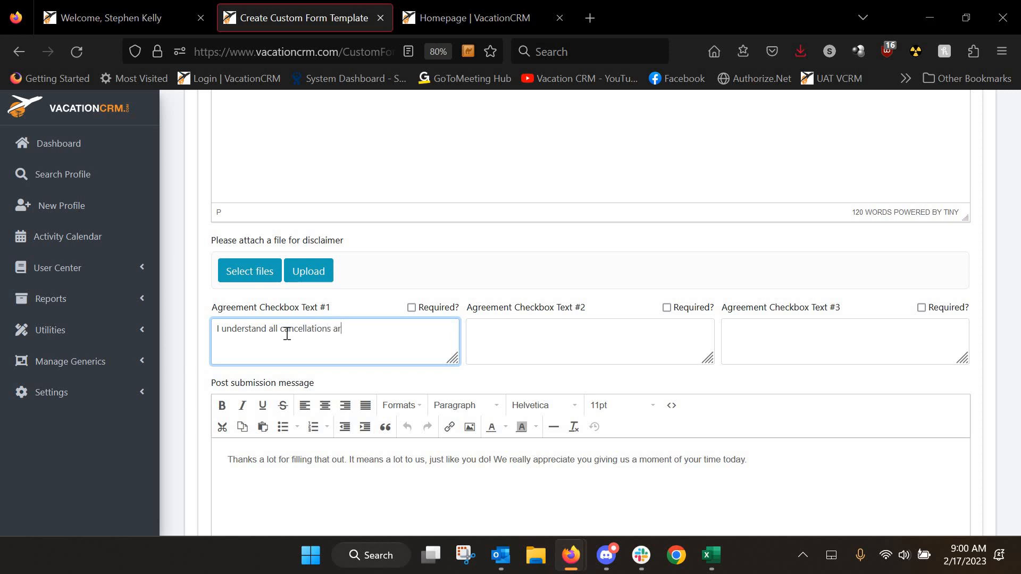
text(e final)
click(411, 308)
Add the required second agreement statement 'I agree to cancel this trip'
click(506, 338)
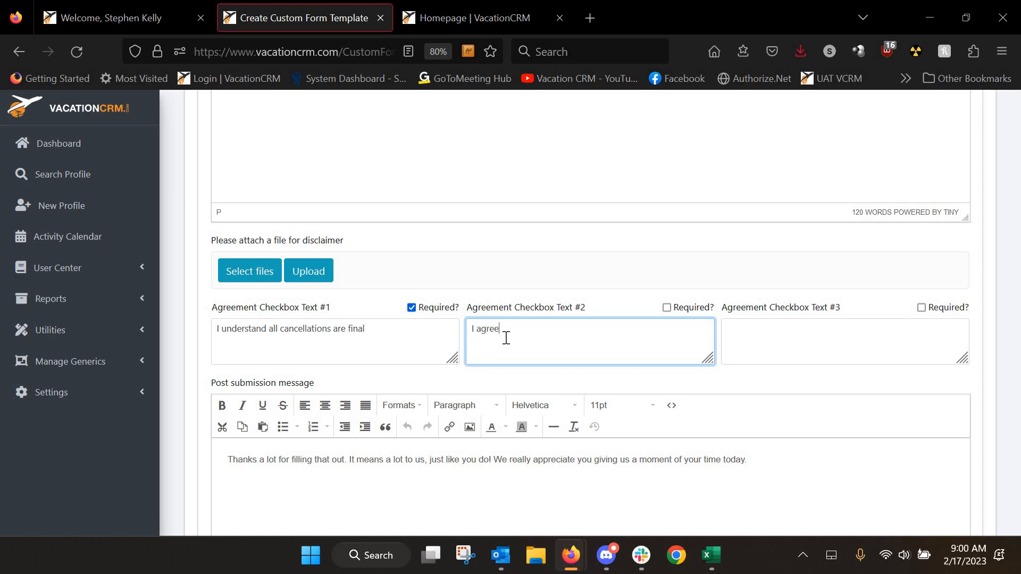
text(I agree to cancel this trip)
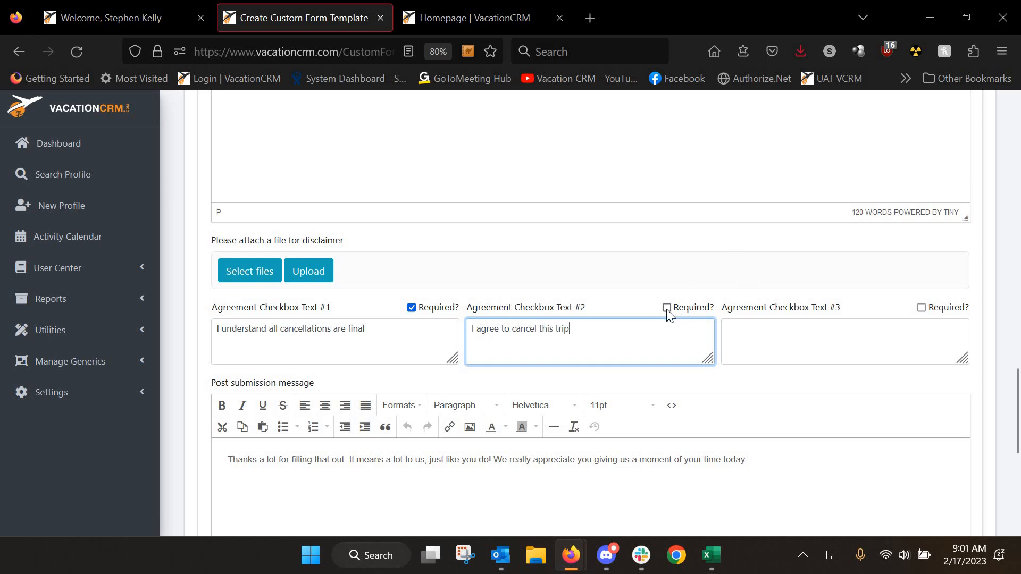
click(667, 308)
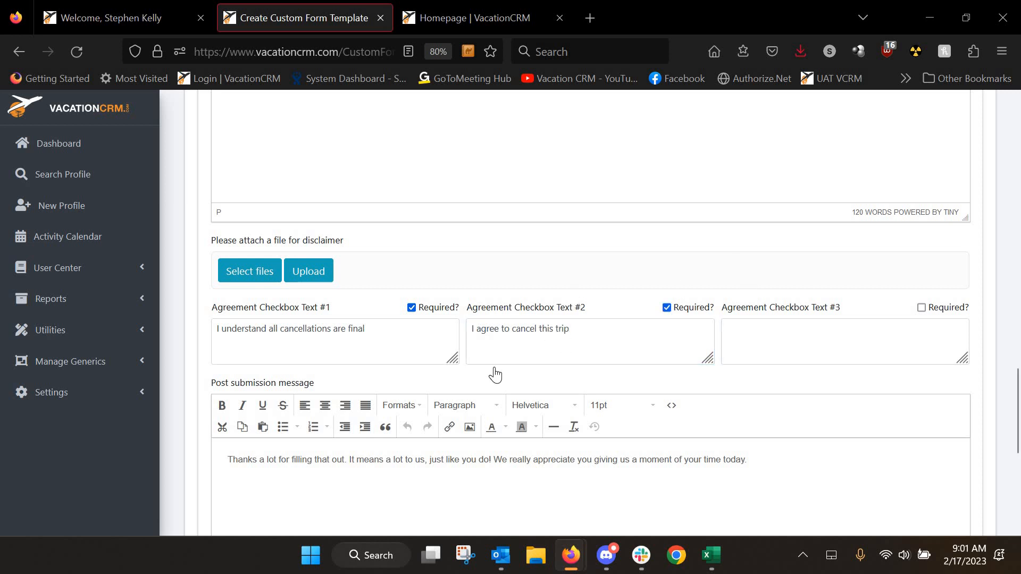
Save the Trip Cancellation Form template and go back to the Welcome dashboard tab
scroll(491, 375, down, 3)
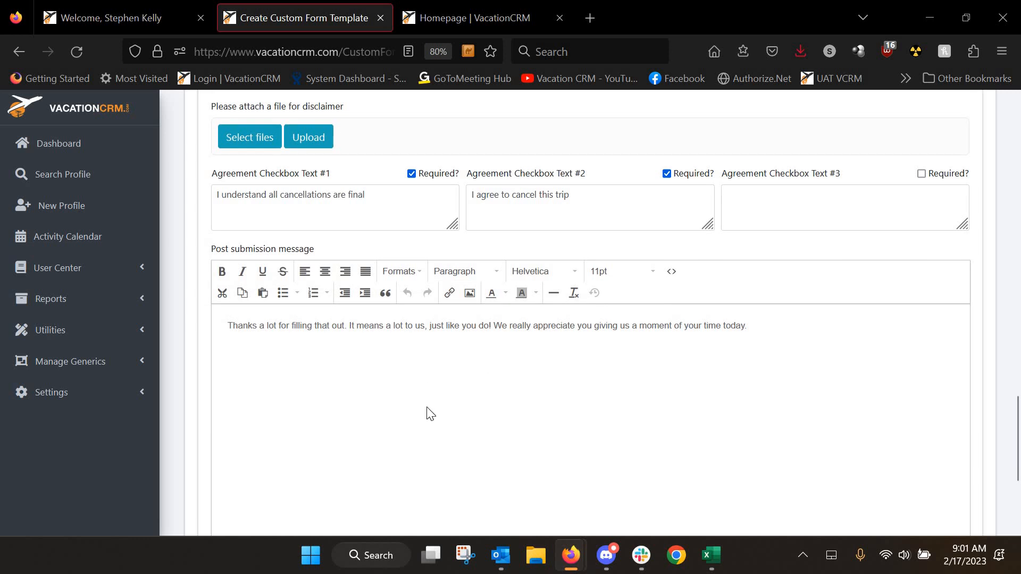
scroll(366, 346, down, 5)
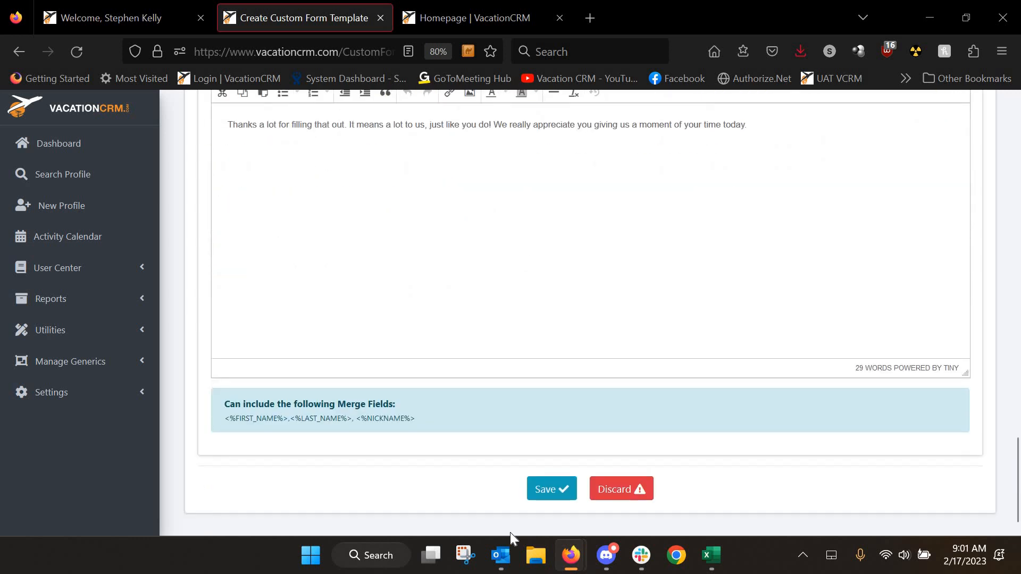
click(570, 489)
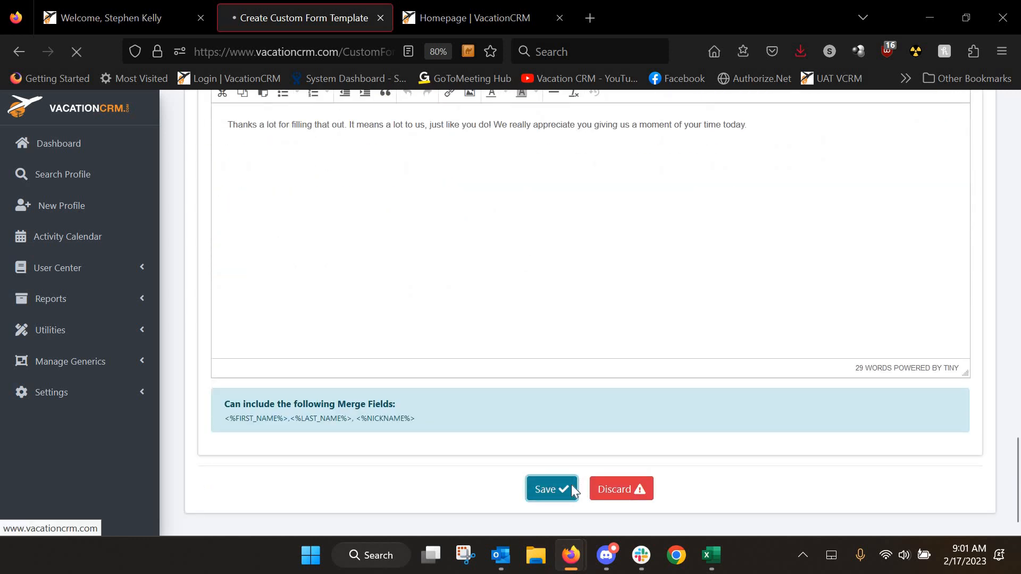
click(88, 14)
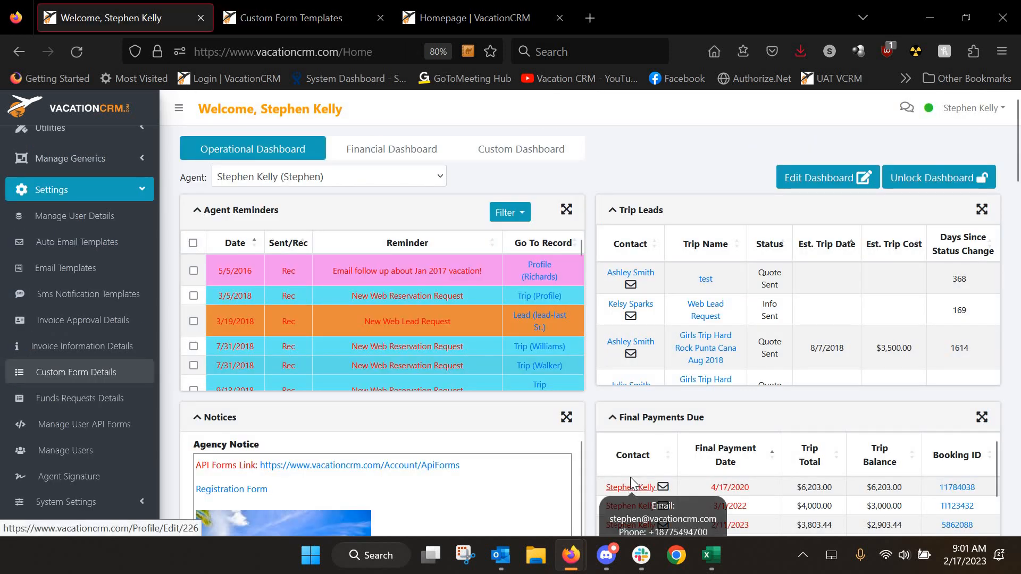
Open trip 1541 from the Final Payments Due client's Trips tab
click(632, 485)
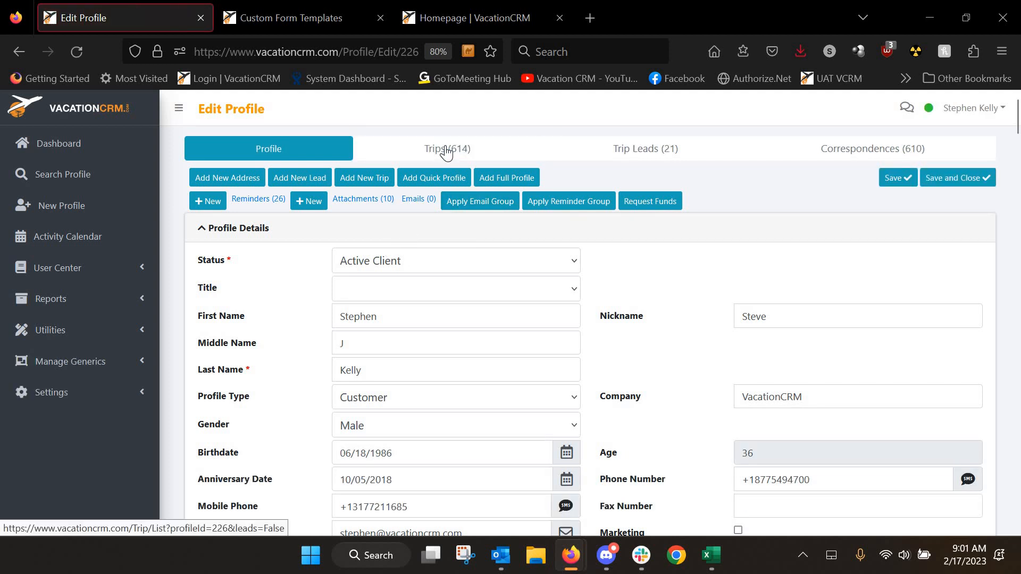
click(446, 150)
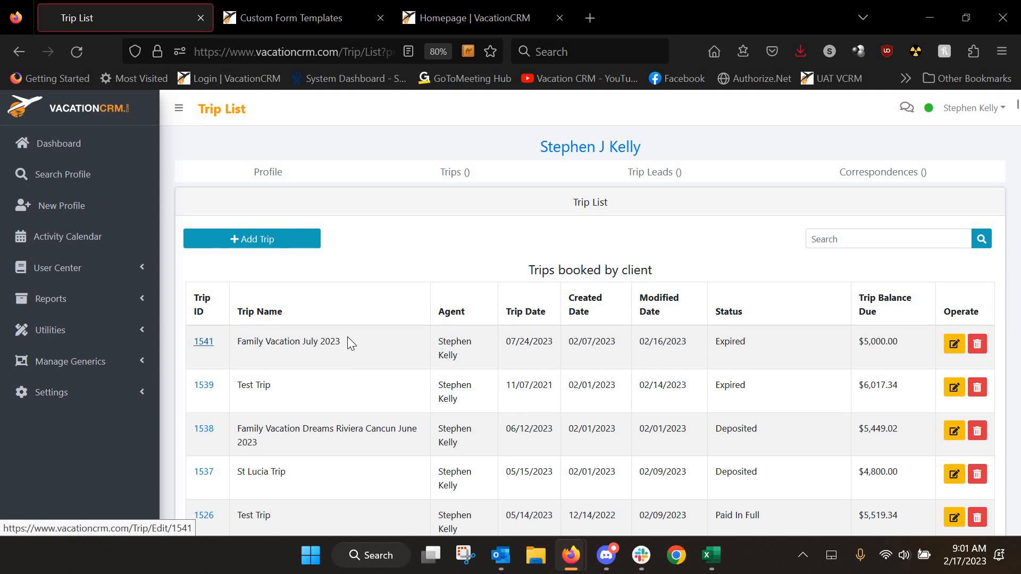
click(209, 346)
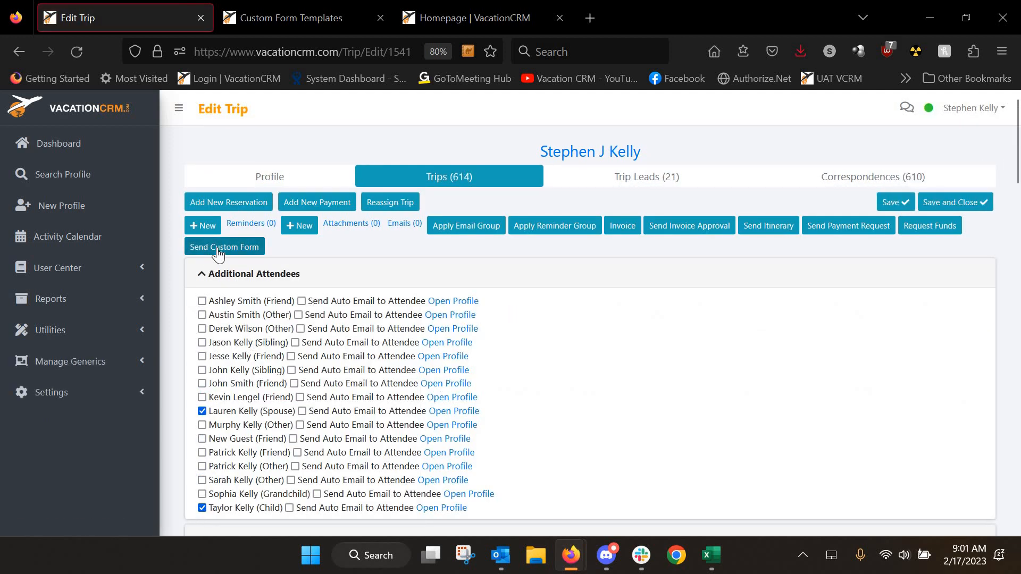
Choose the Trip Cancellation Form template for the client in Email mode and open its prefilled email
click(253, 248)
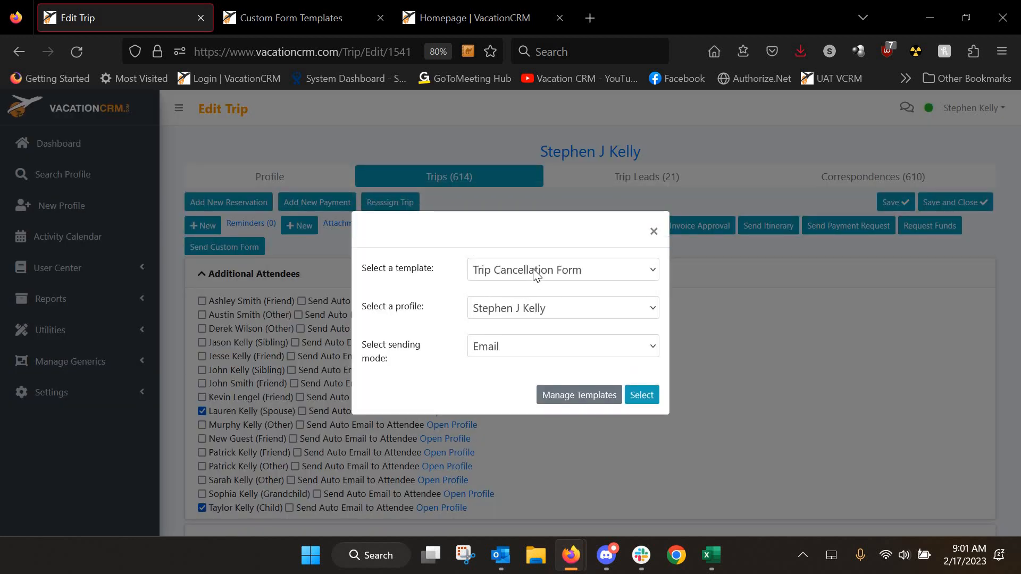
click(536, 271)
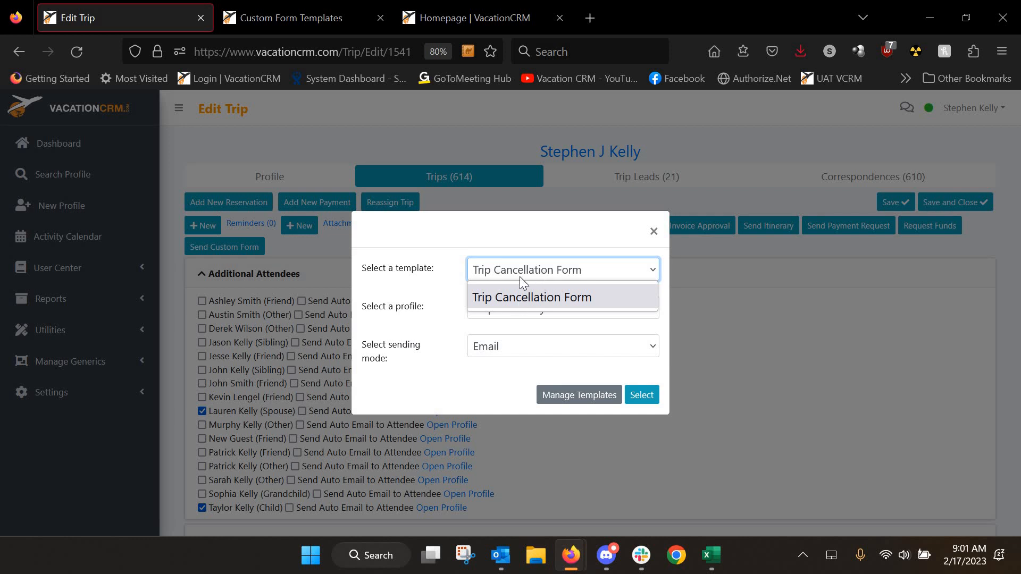
click(528, 276)
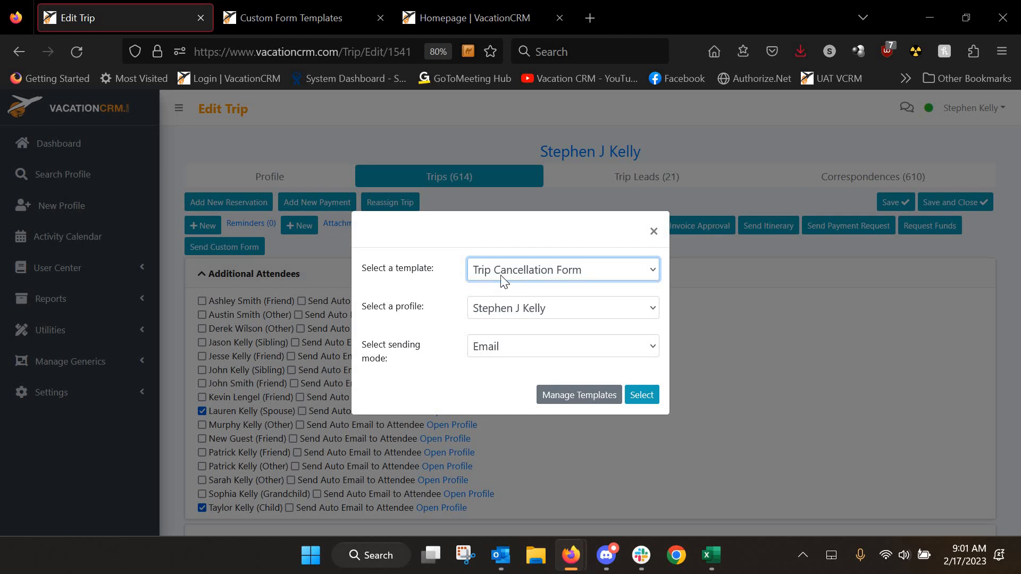
click(536, 351)
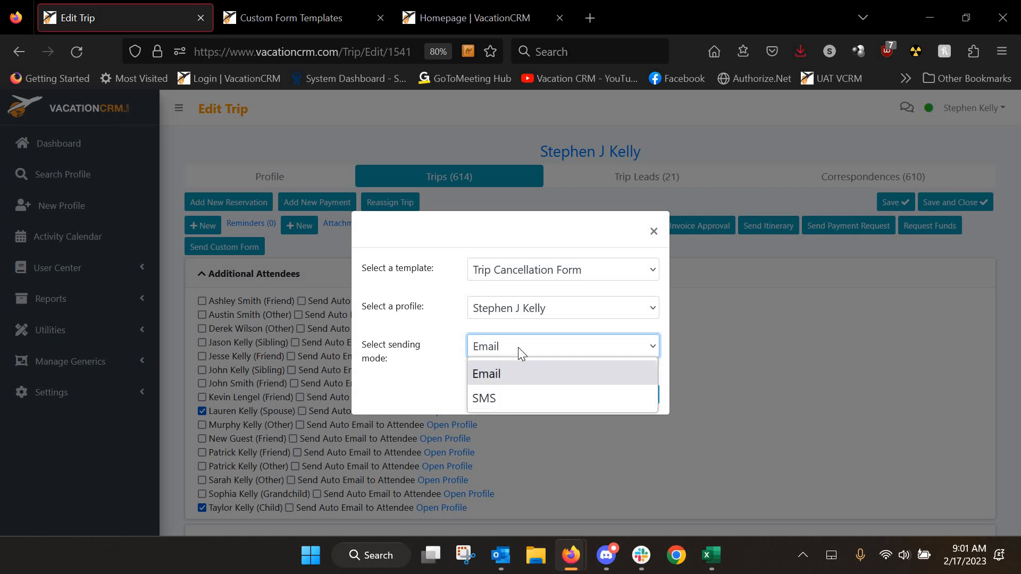
click(579, 368)
click(630, 399)
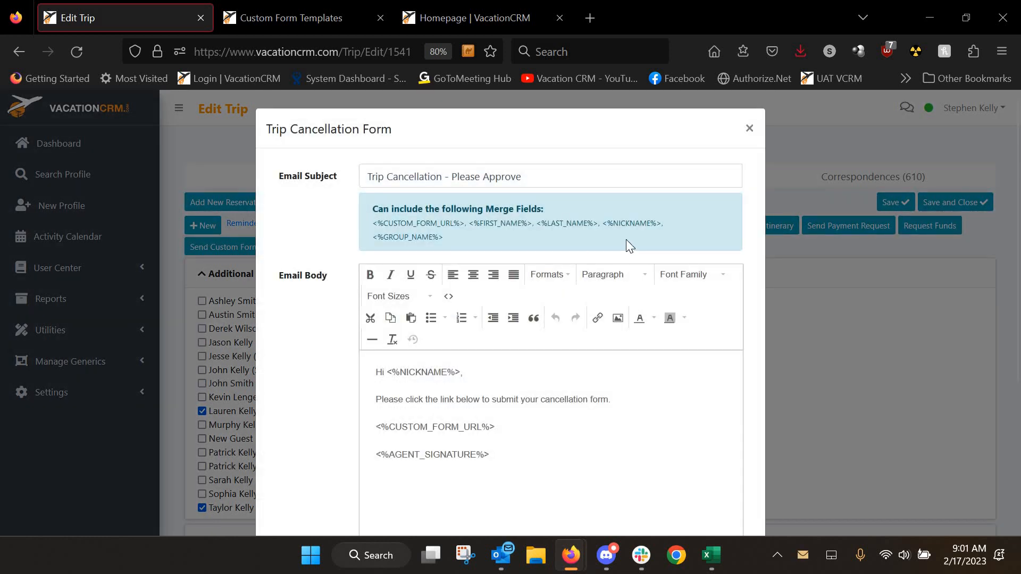
Send the Trip Cancellation Form email to the client
scroll(563, 239, down, 4)
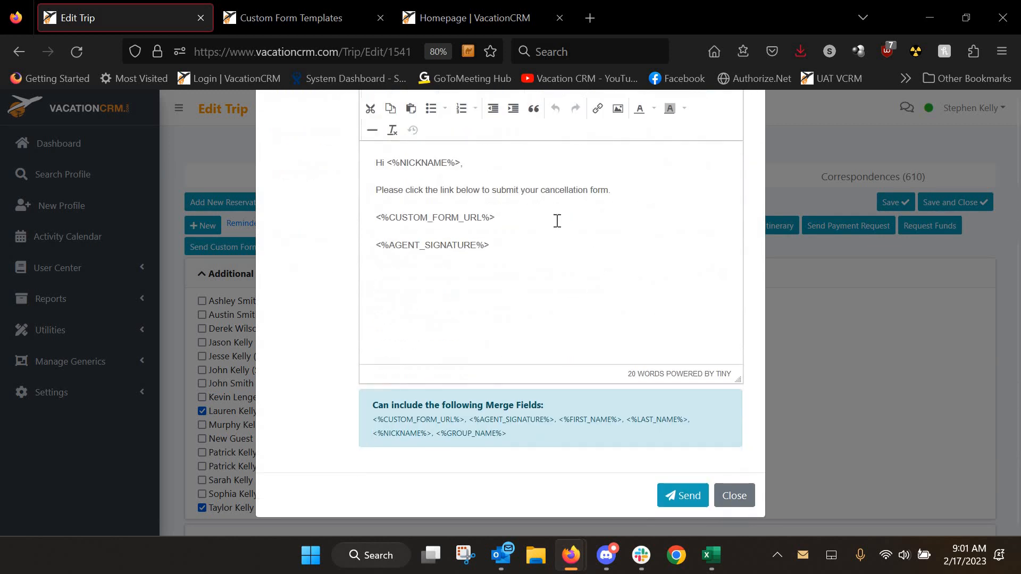
scroll(611, 319, down, 3)
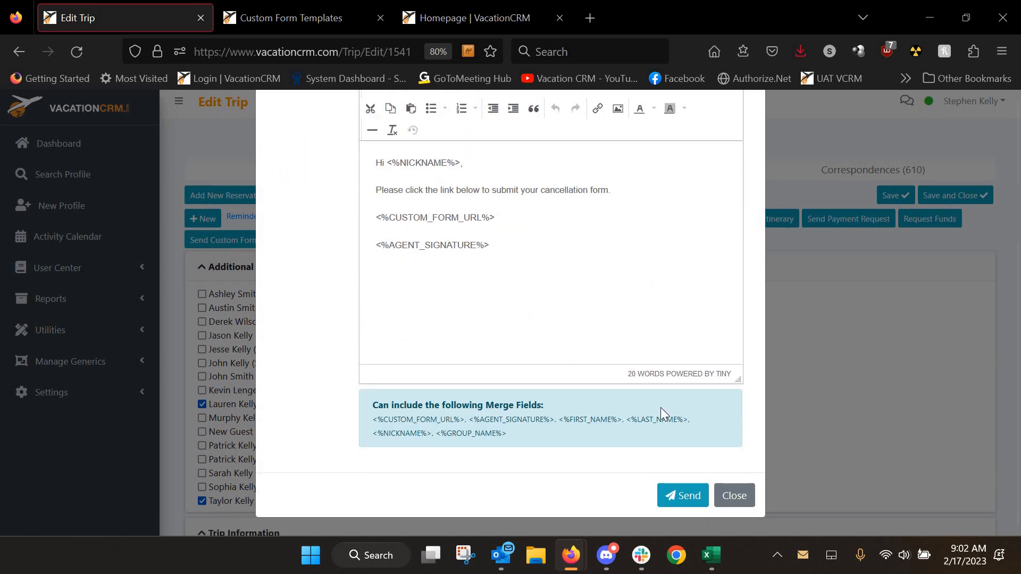
click(680, 500)
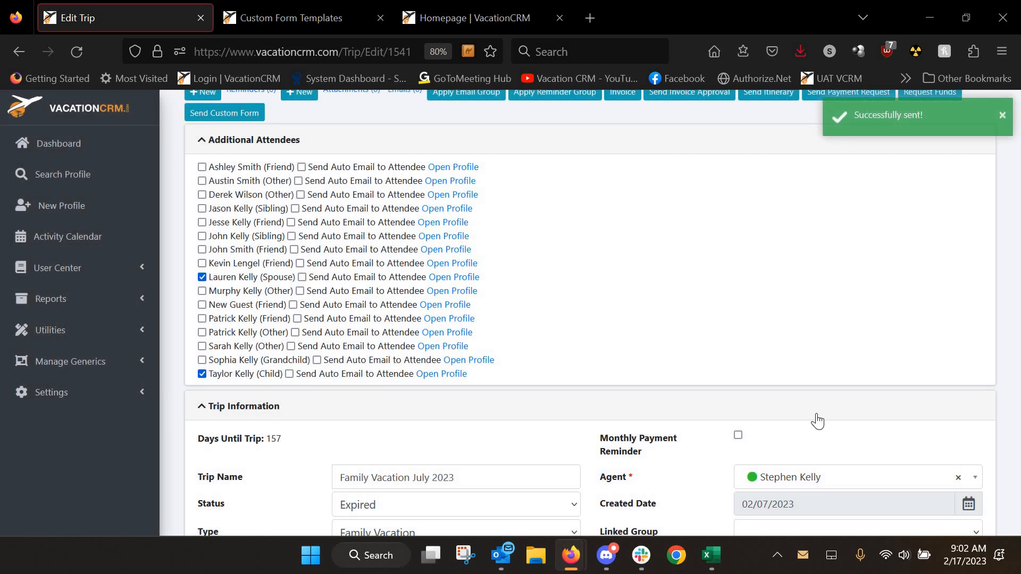
Reload the trip to confirm Trip Custom Forms lists the cancellation form as Sent
click(75, 52)
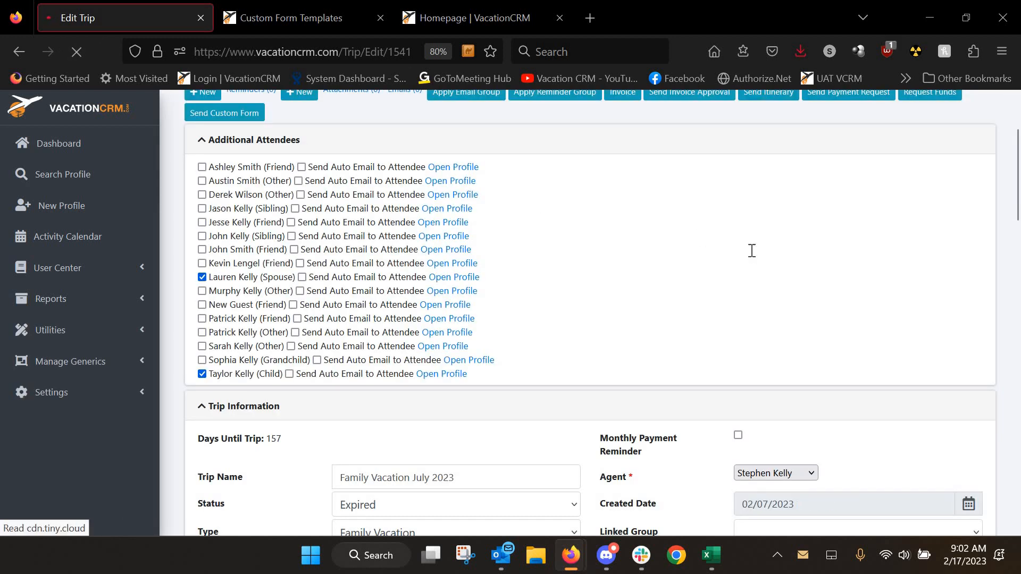
scroll(734, 253, down, 15)
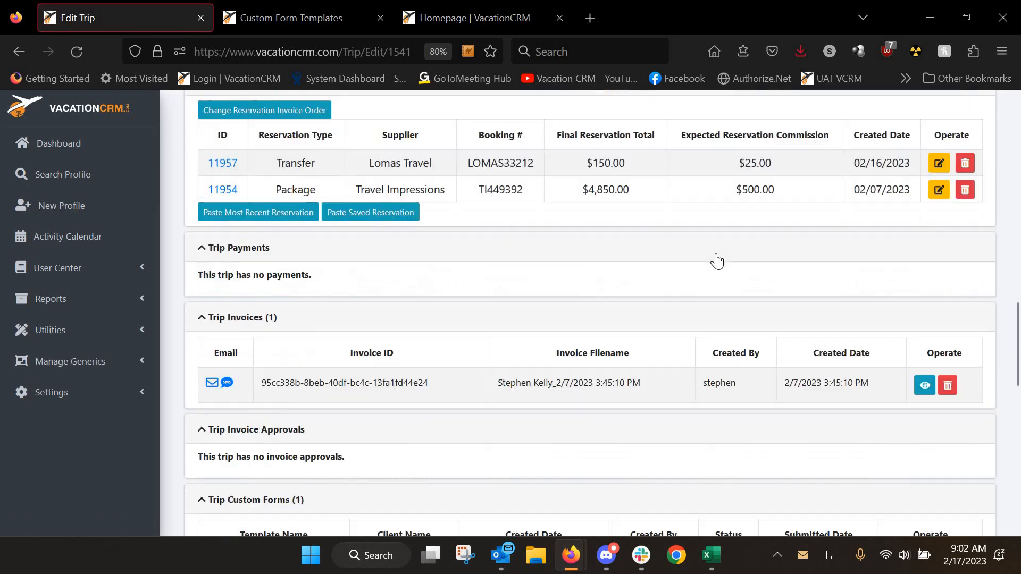
scroll(716, 260, down, 4)
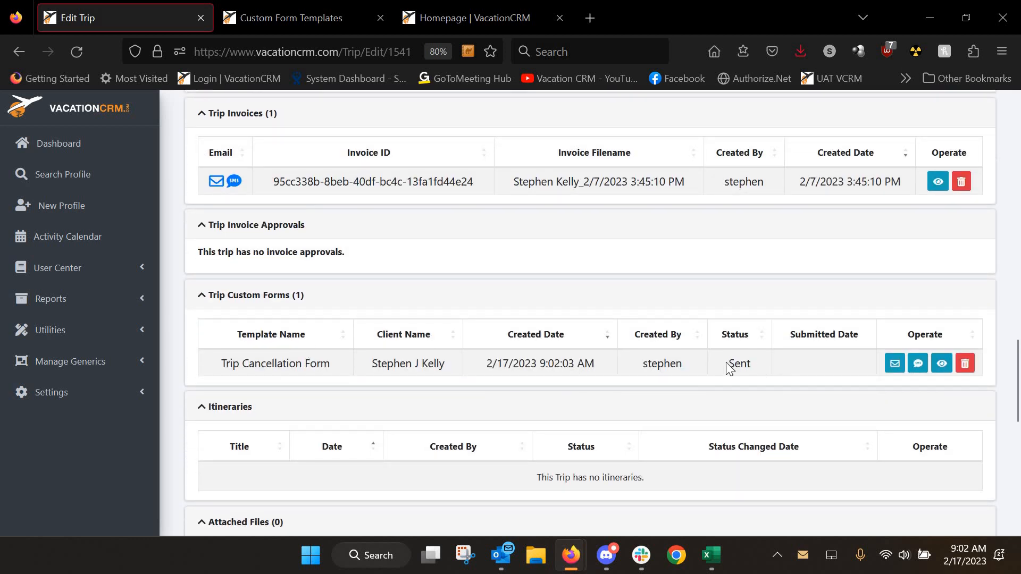
middle_click(75, 150)
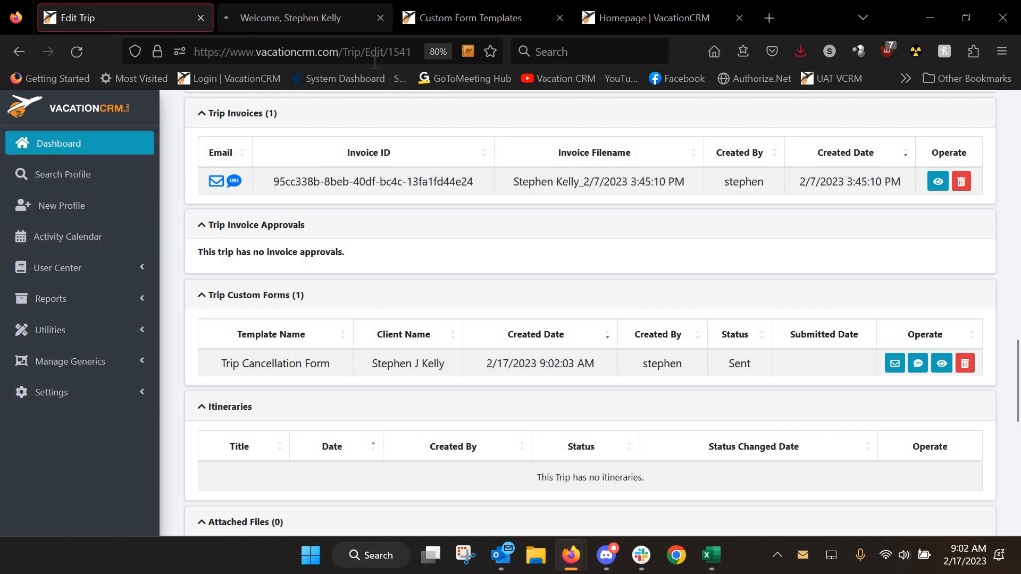
Add Custom Forms as the new panel in the empty dashboard row and save the layout
click(251, 18)
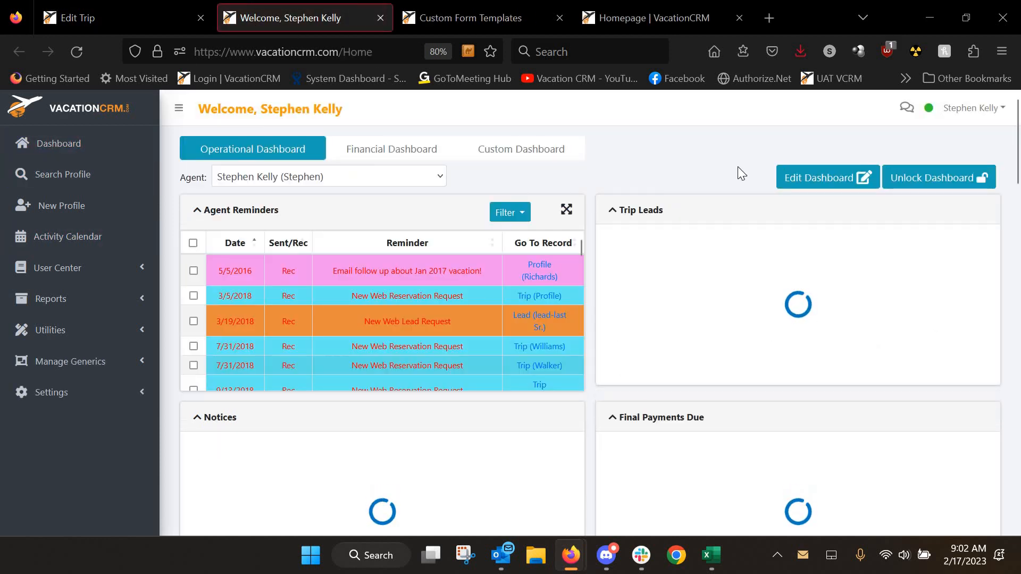
click(808, 181)
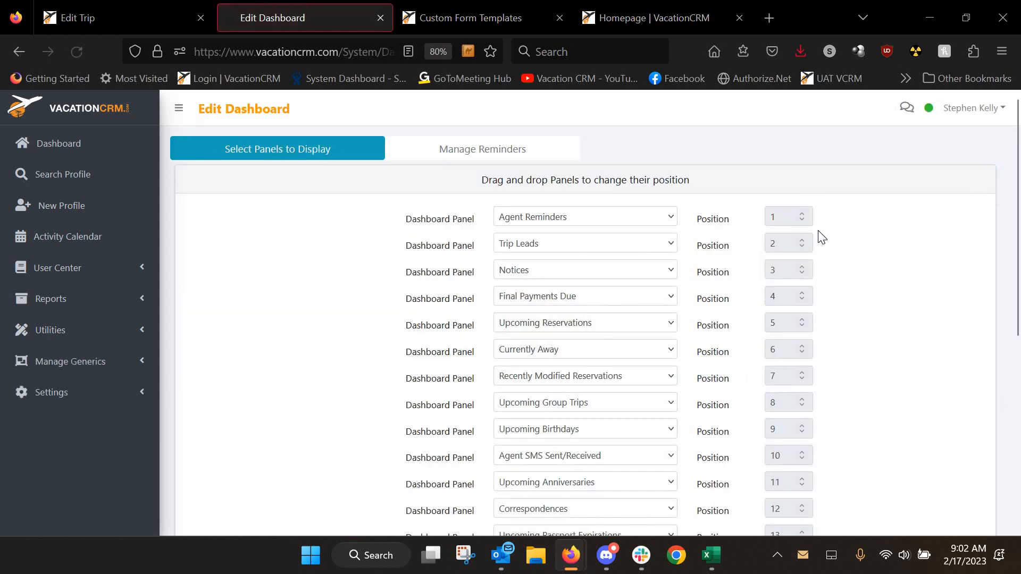
scroll(822, 234, down, 3)
scroll(824, 238, down, 3)
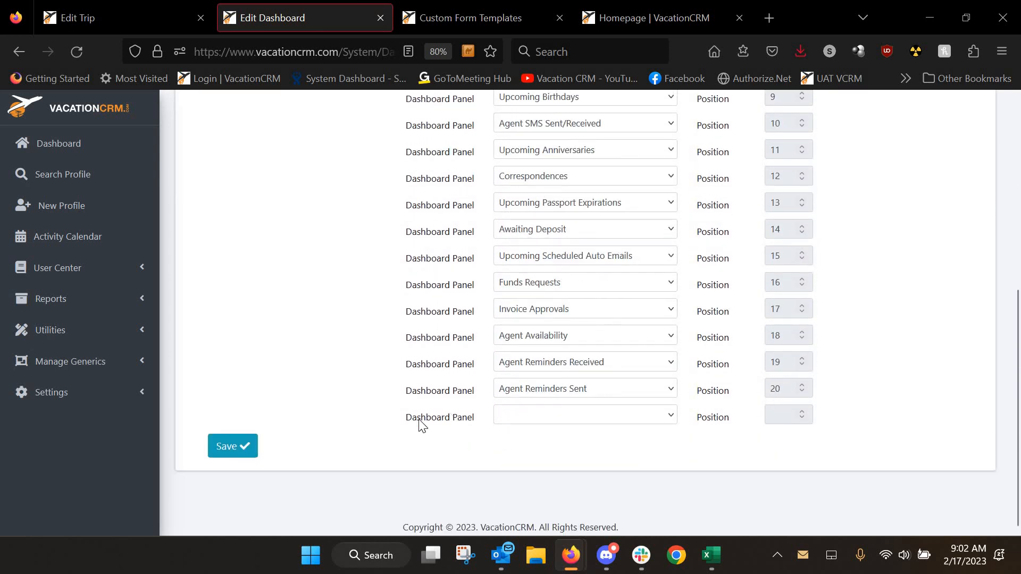
click(553, 420)
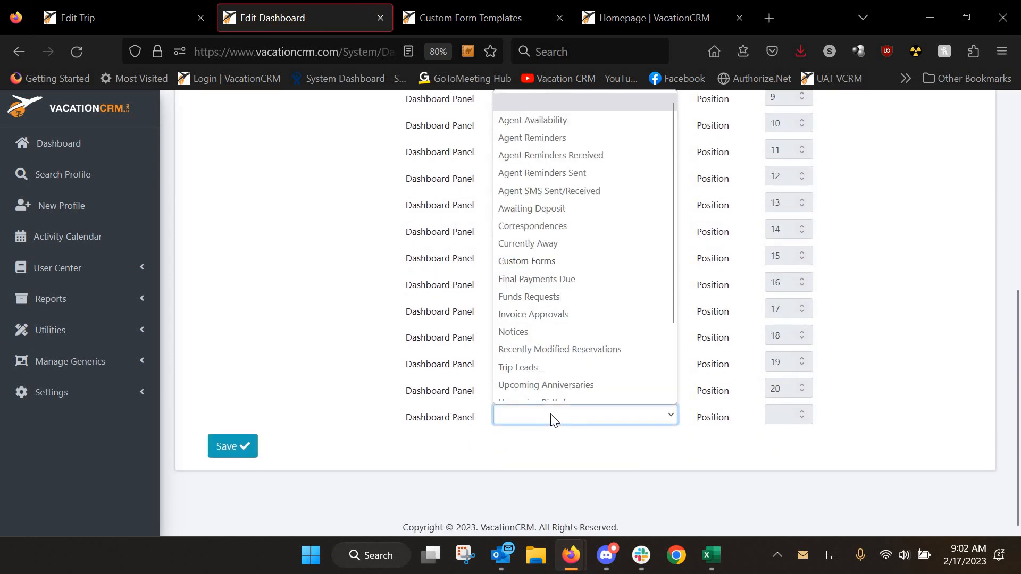
click(532, 260)
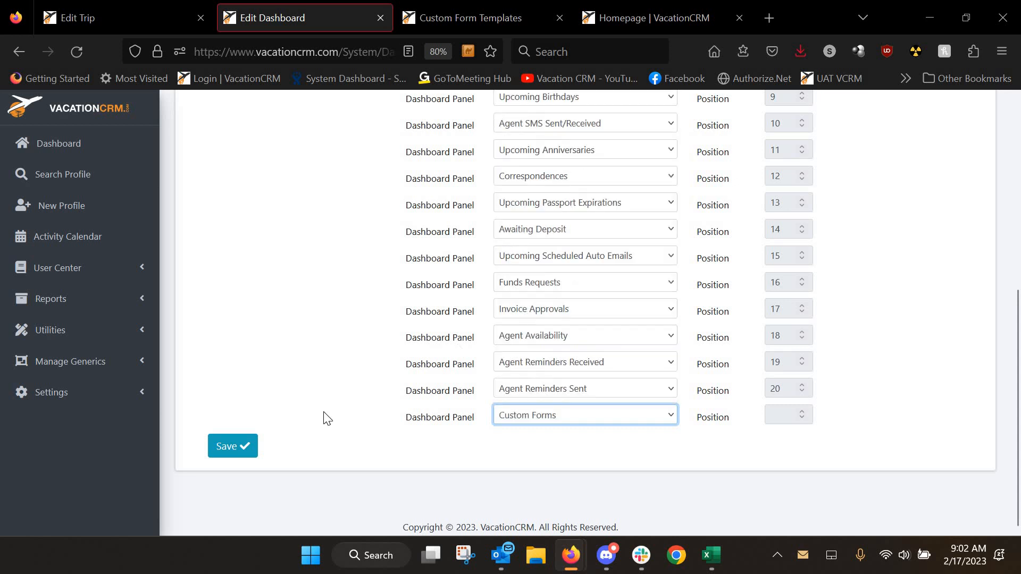
click(249, 448)
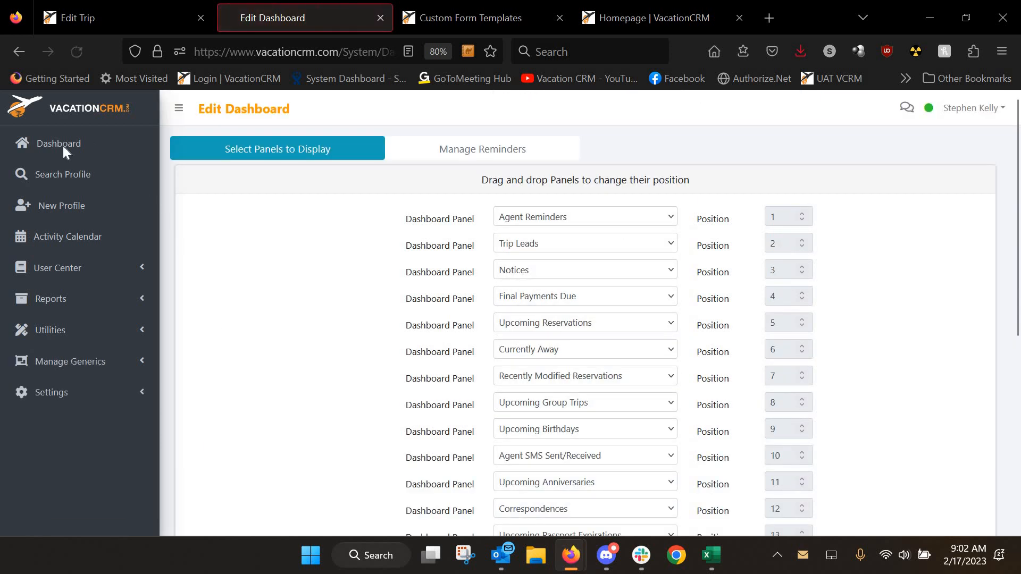
Confirm the dashboard's Custom Forms panel shows the form as Sent, then maximize the Outlook cancellation email
click(62, 149)
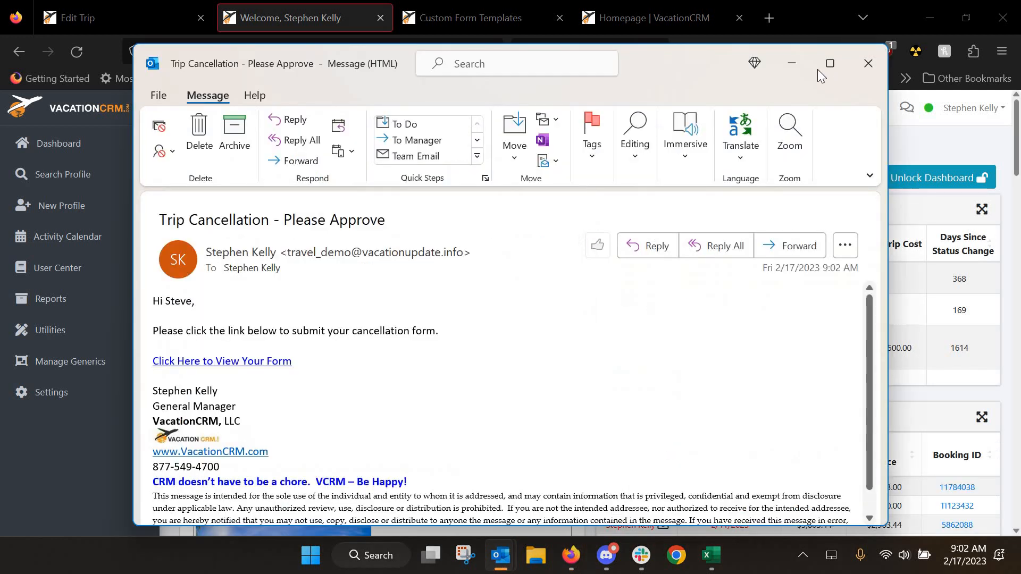
click(792, 63)
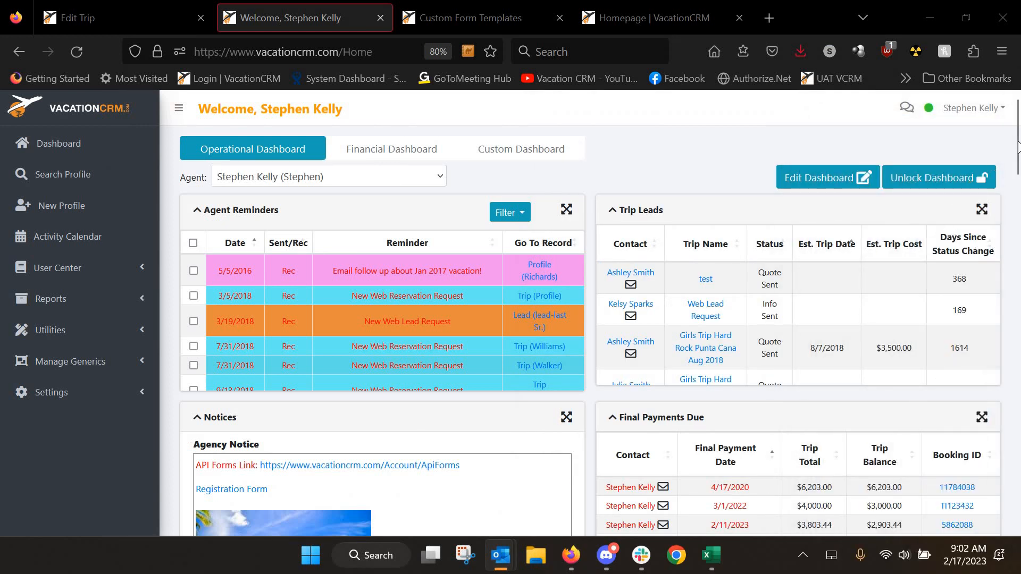
scroll(1012, 479, down, 15)
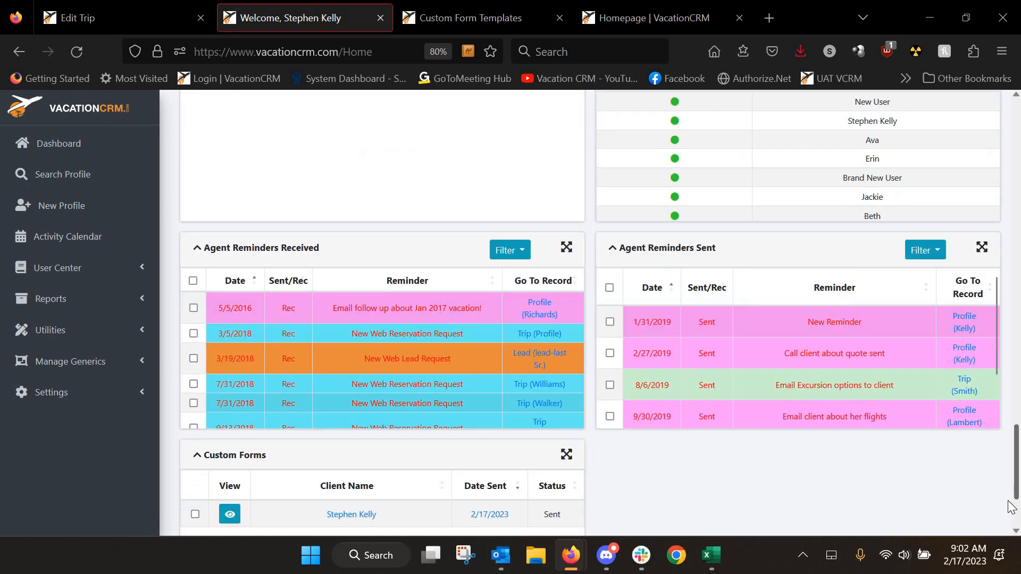
drag(1008, 502, 1008, 530)
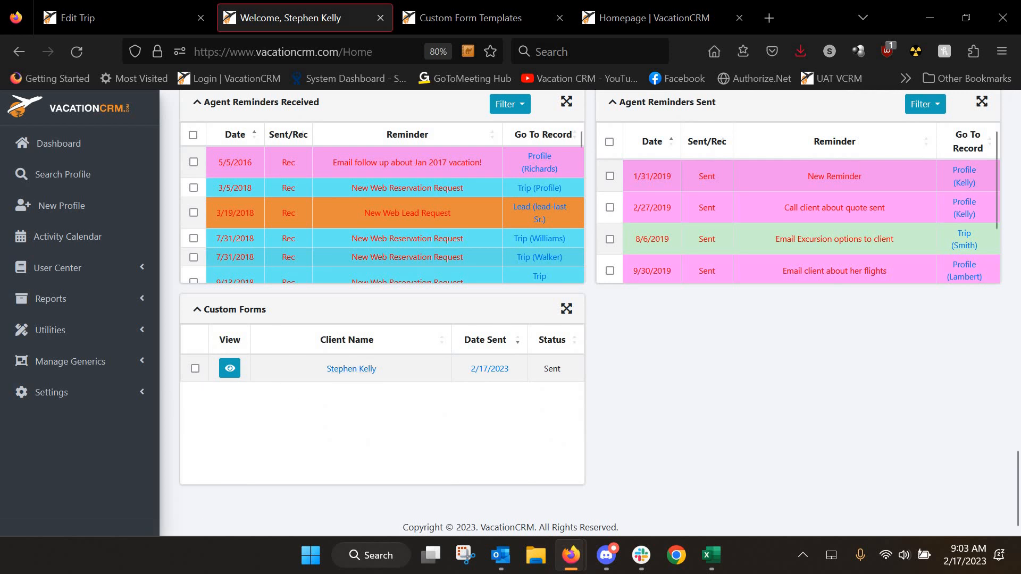
drag(1020, 99, 569, 1)
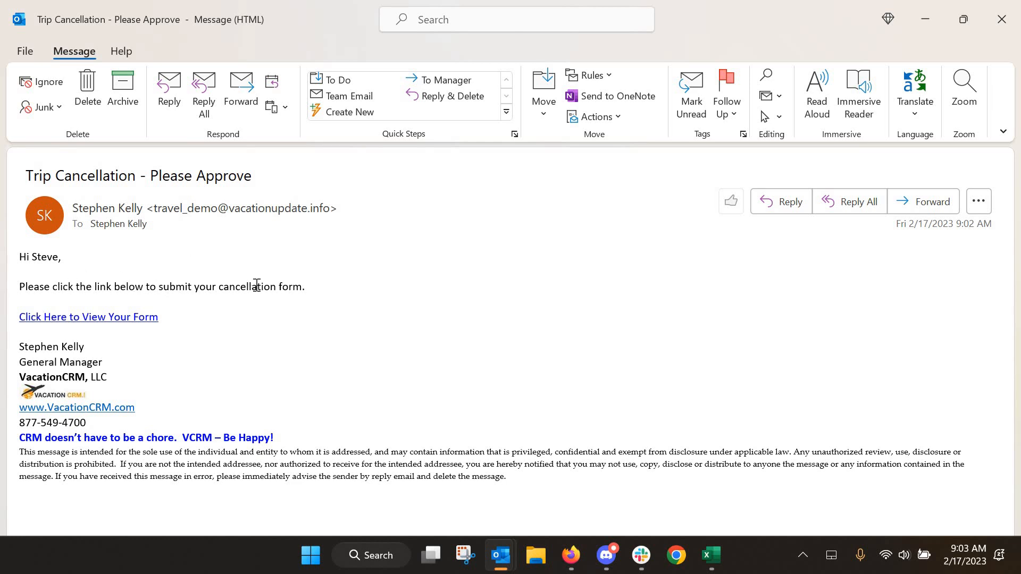
Follow the 'Click Here to View Your Form' link in the 'Trip Cancellation - Please Approve' email
click(97, 324)
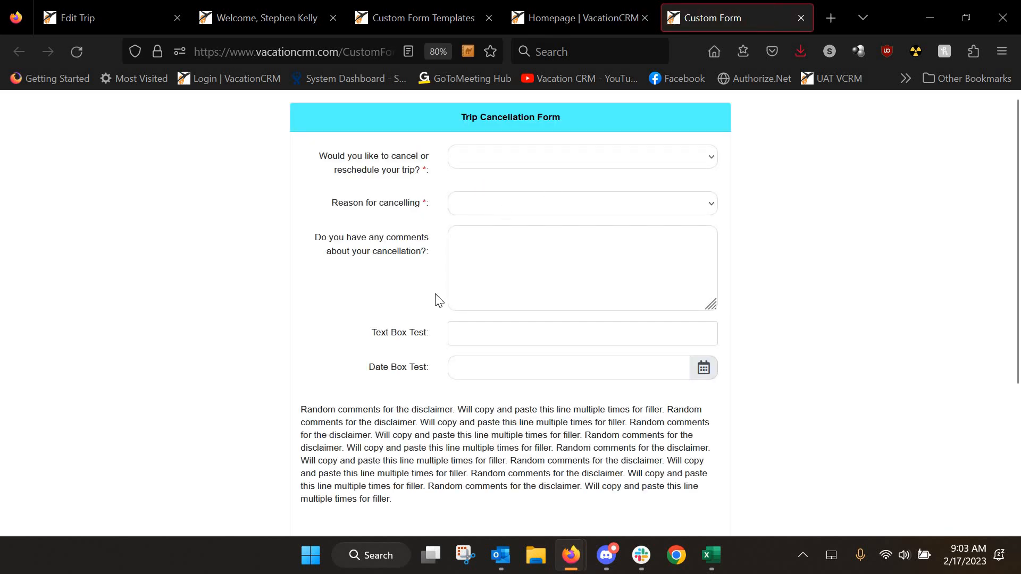
Choose Cancel as the action, Other as the reason, and enter 'No comments'
scroll(428, 271, down, 4)
scroll(464, 259, up, 4)
click(481, 159)
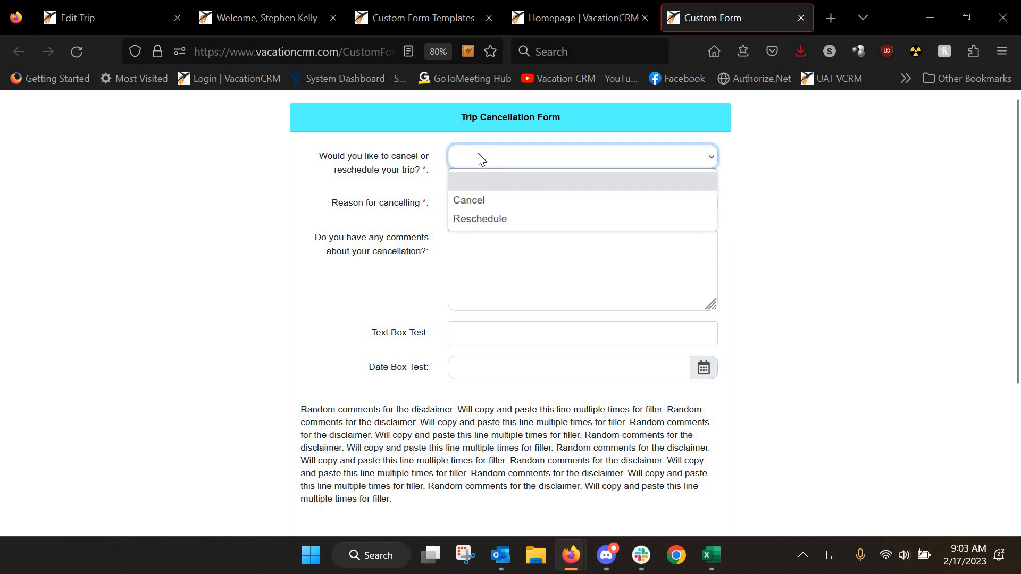
click(470, 200)
click(468, 212)
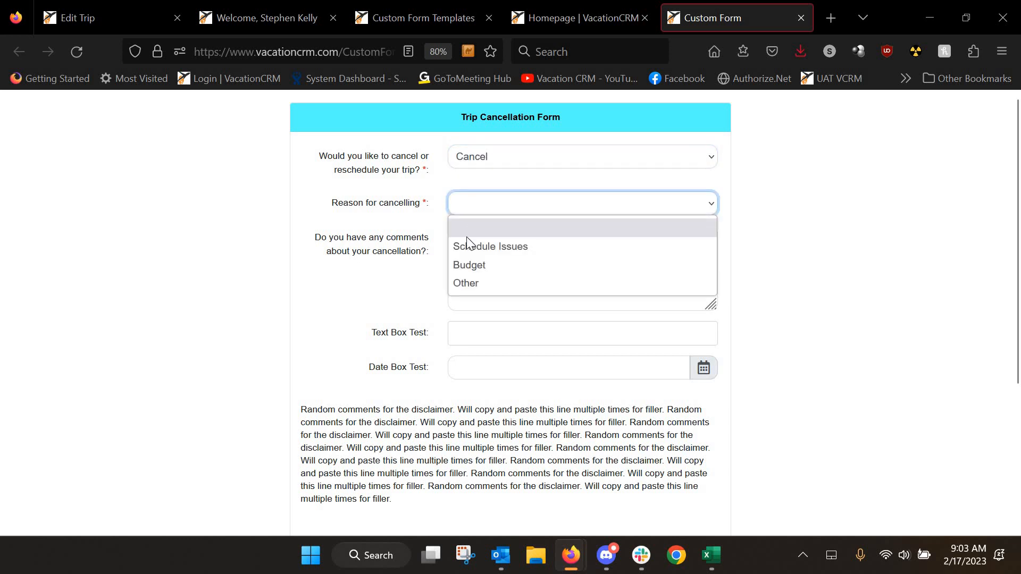
click(463, 279)
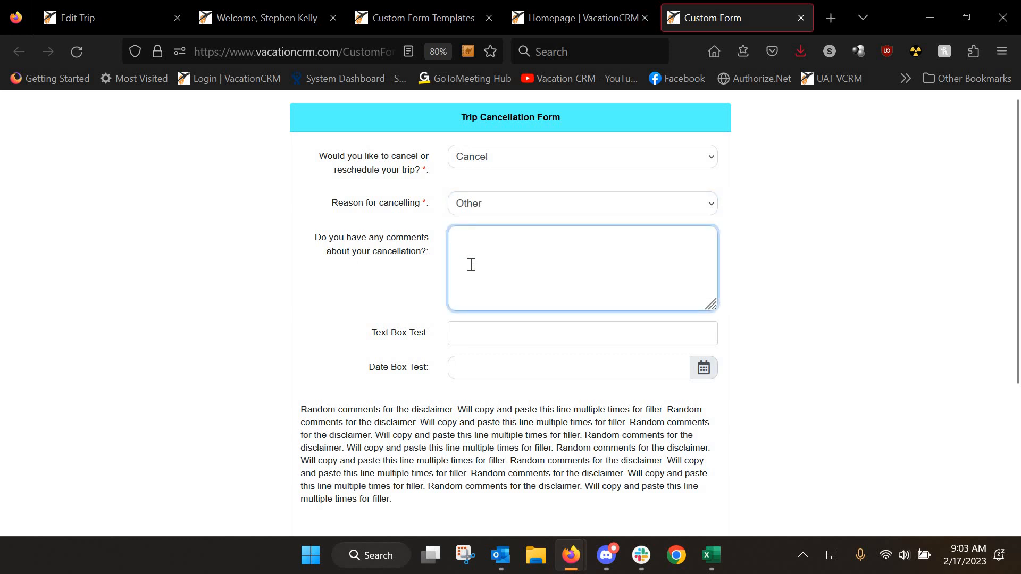
text(ments)
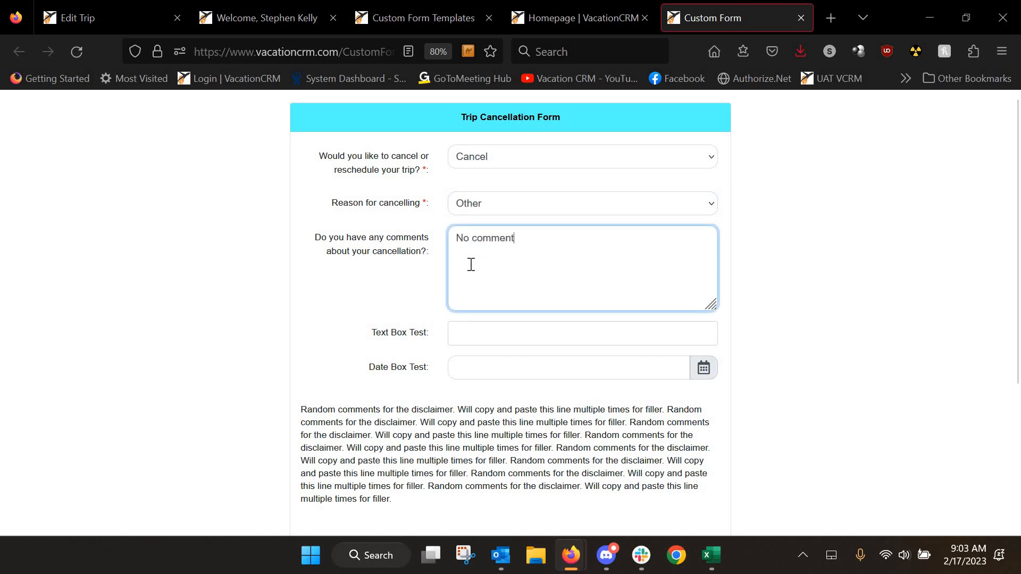
click(516, 339)
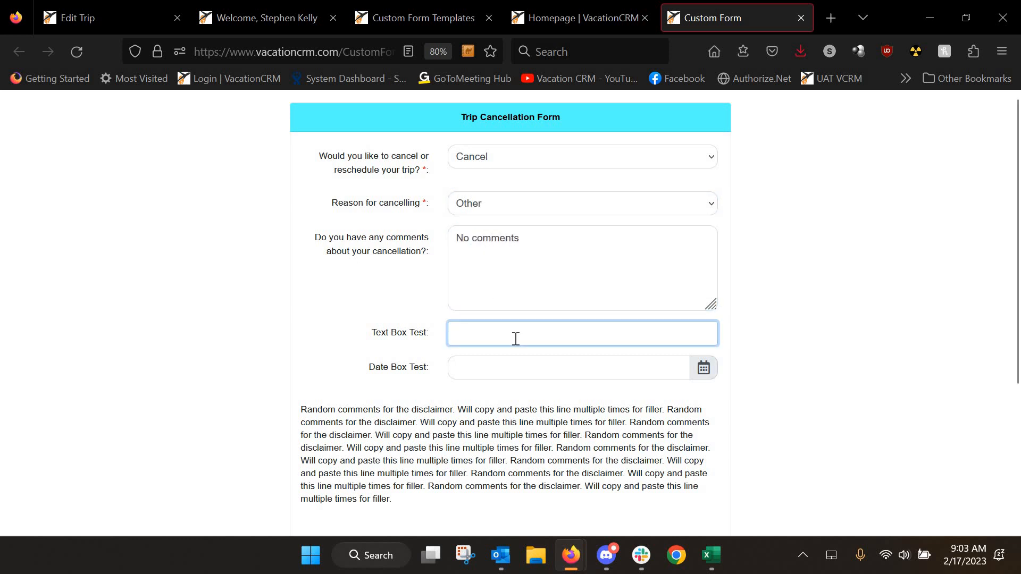
Set the date to 02/24/2023 and tick the cancellation agreement
click(520, 365)
click(560, 300)
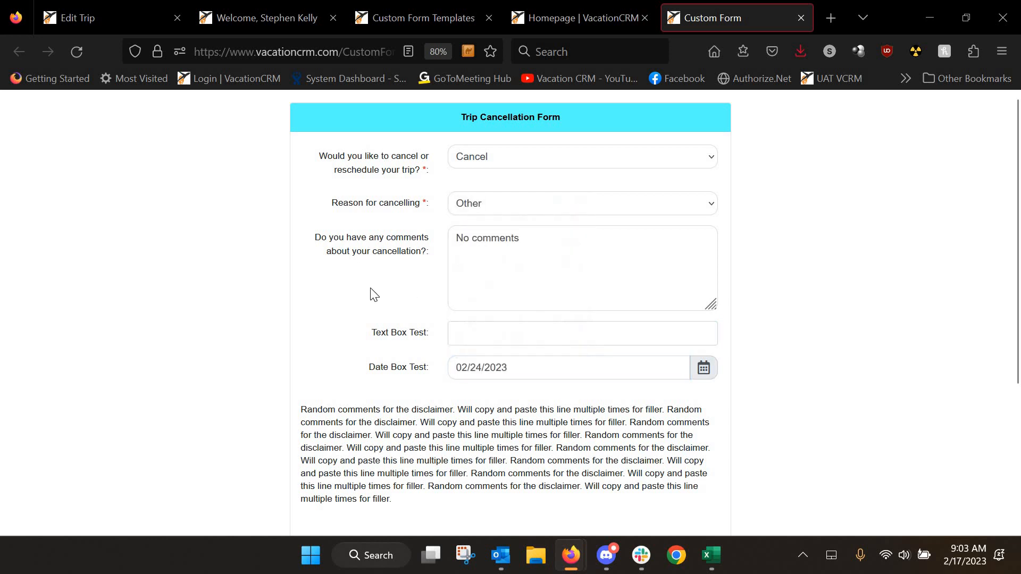
scroll(369, 289, down, 4)
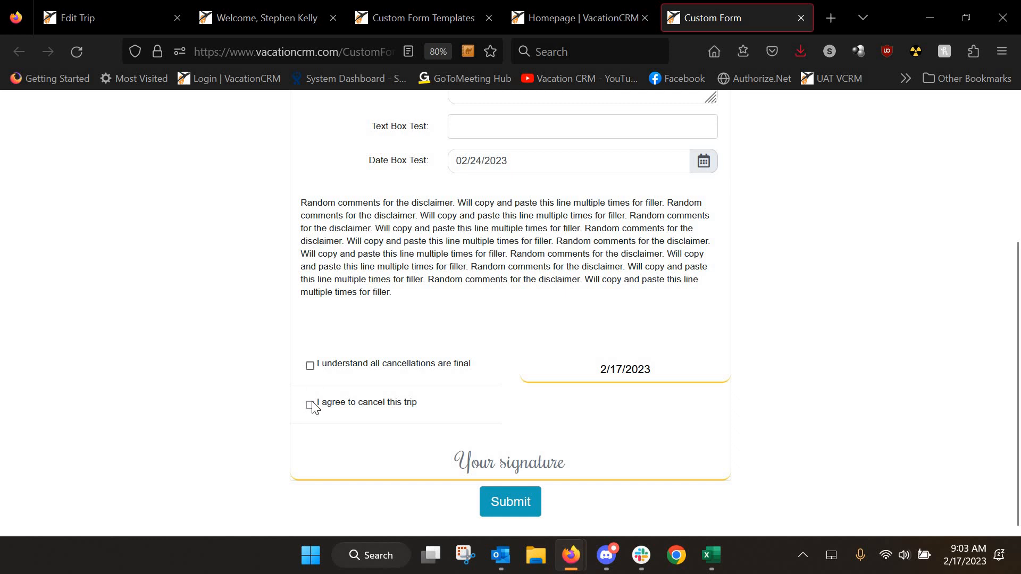
click(310, 405)
Sign with the client's name and submit the cancellation form
click(457, 454)
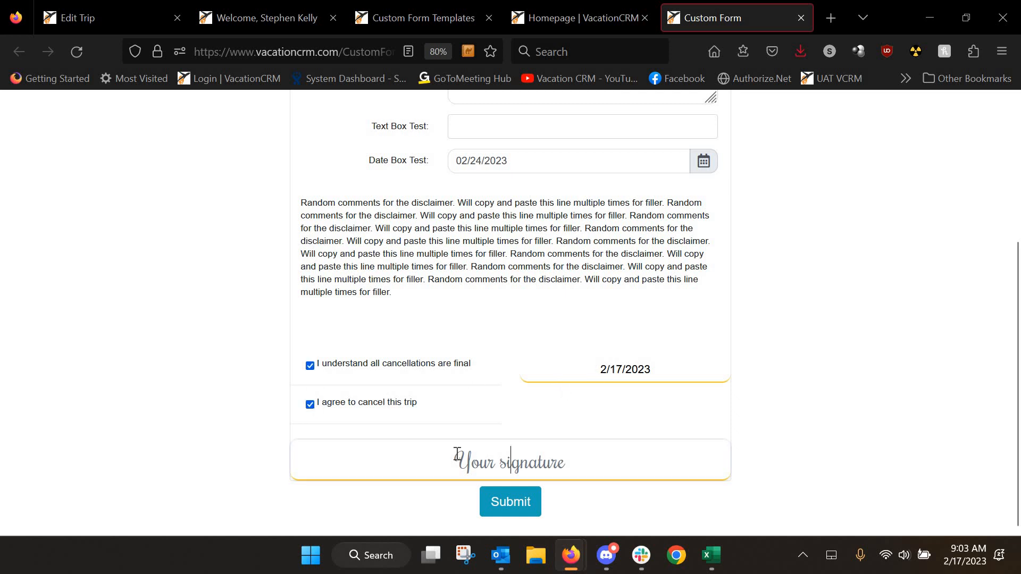
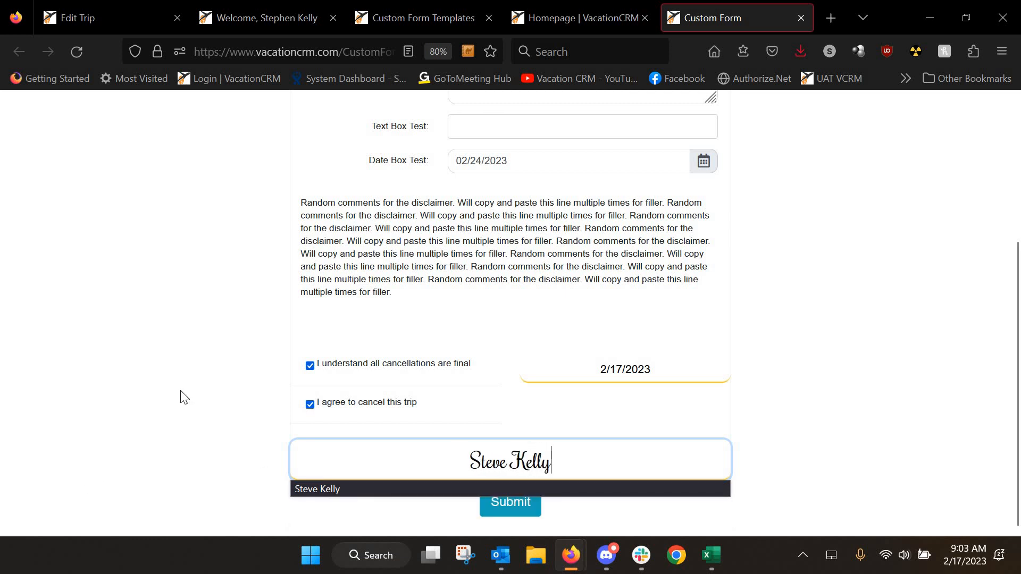
click(353, 424)
click(530, 515)
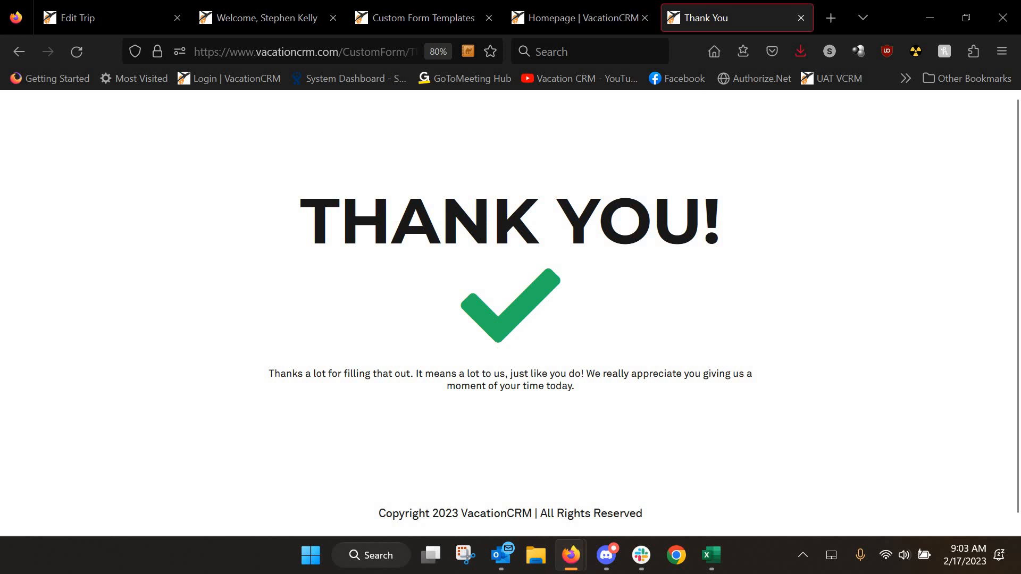
Review and close the Outlook 'Completed Custom Form' email showing Submitted, then return to Edit Trip
key(alt+Tab)
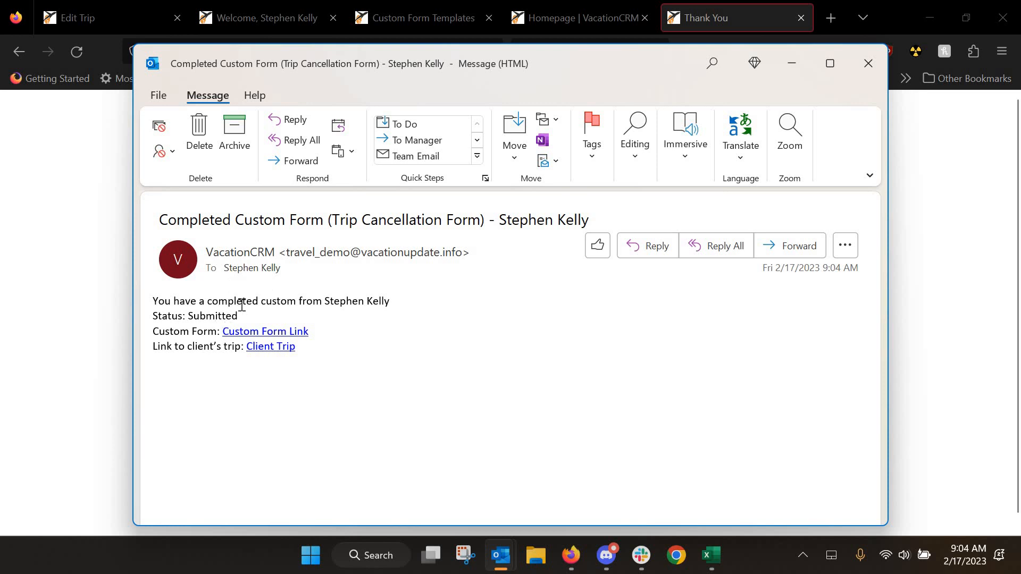
click(867, 69)
click(79, 18)
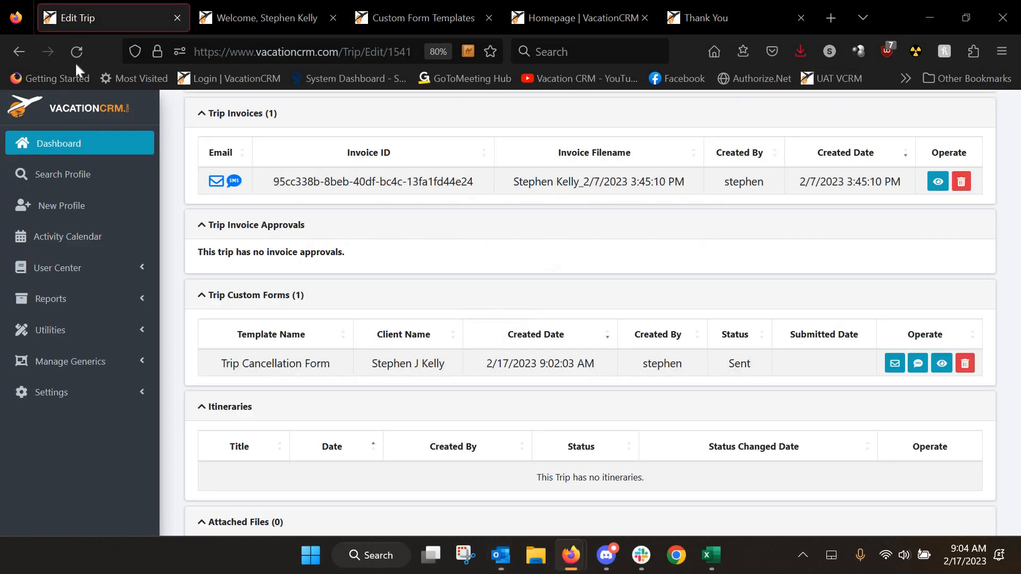
Reload the trip to see the form Submitted on 2/17/2023 9:03:47 AM, then view its answers
click(78, 51)
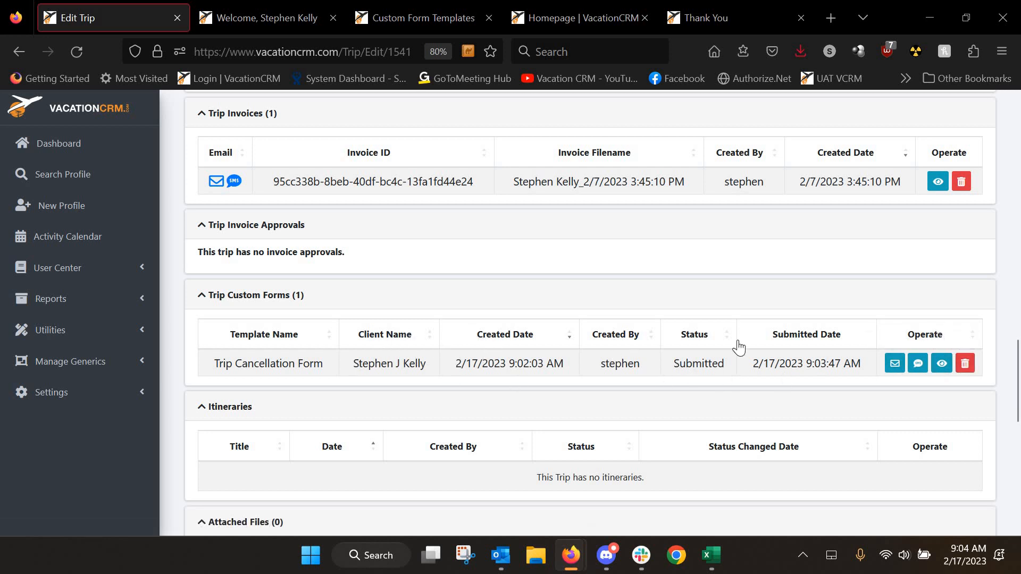
click(942, 367)
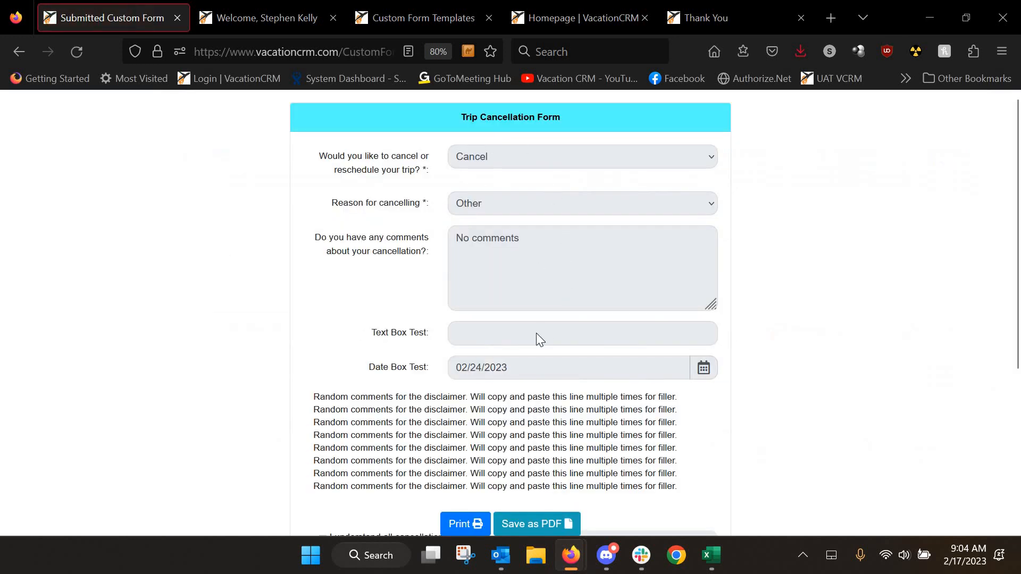
scroll(532, 330, down, 4)
scroll(504, 325, up, 2)
scroll(504, 324, down, 3)
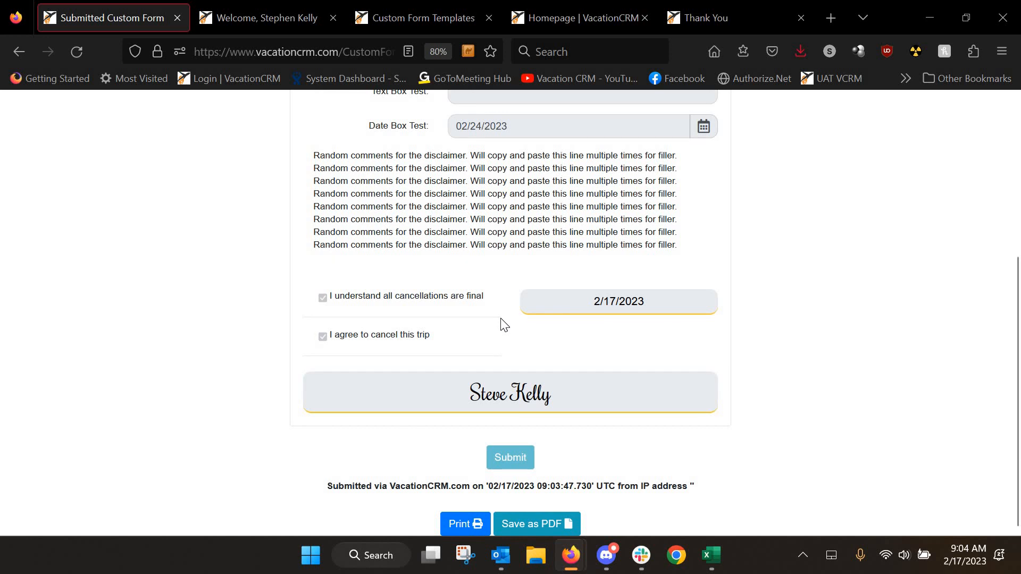
scroll(510, 321, up, 5)
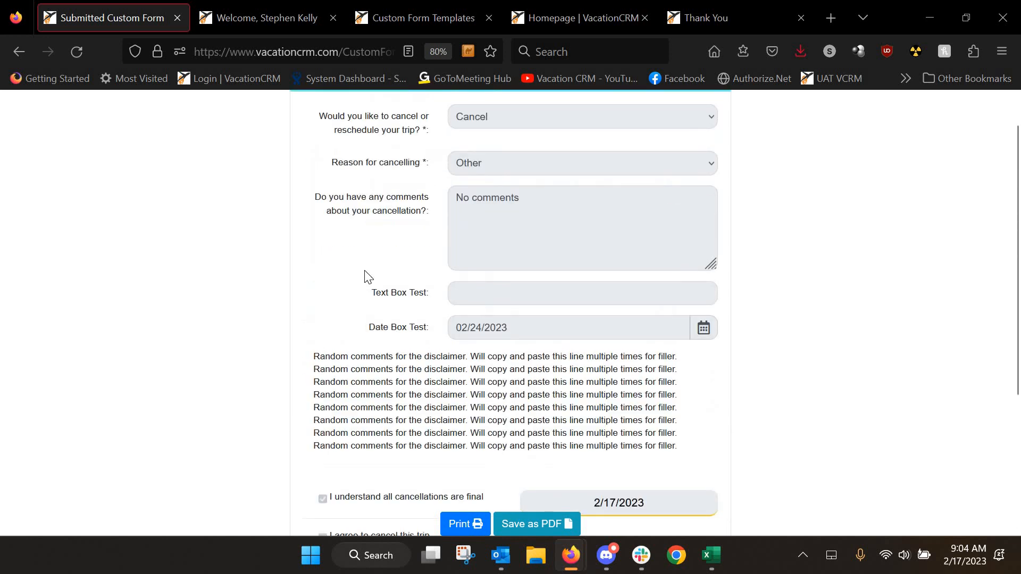
click(20, 59)
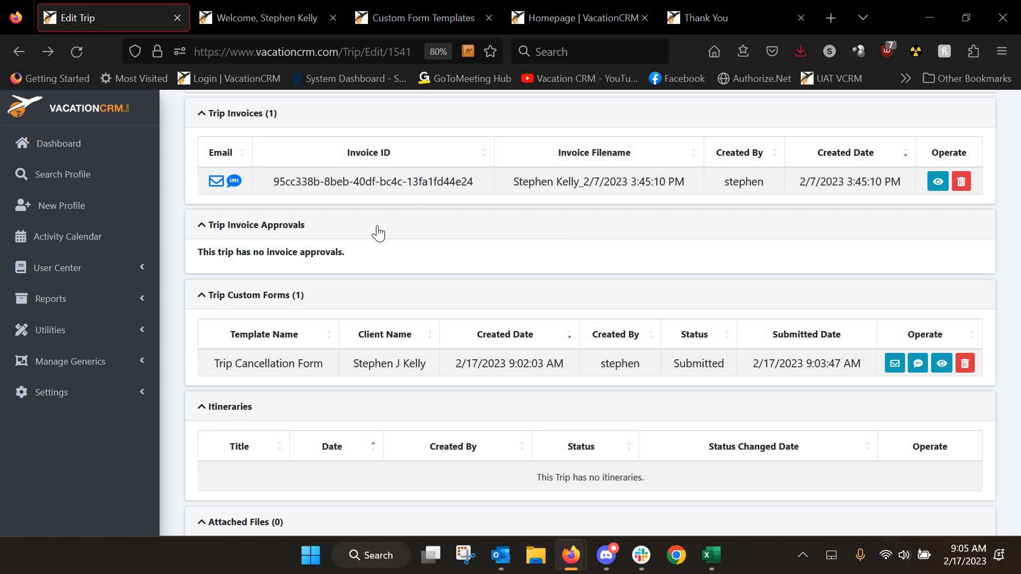
scroll(310, 478, down, 3)
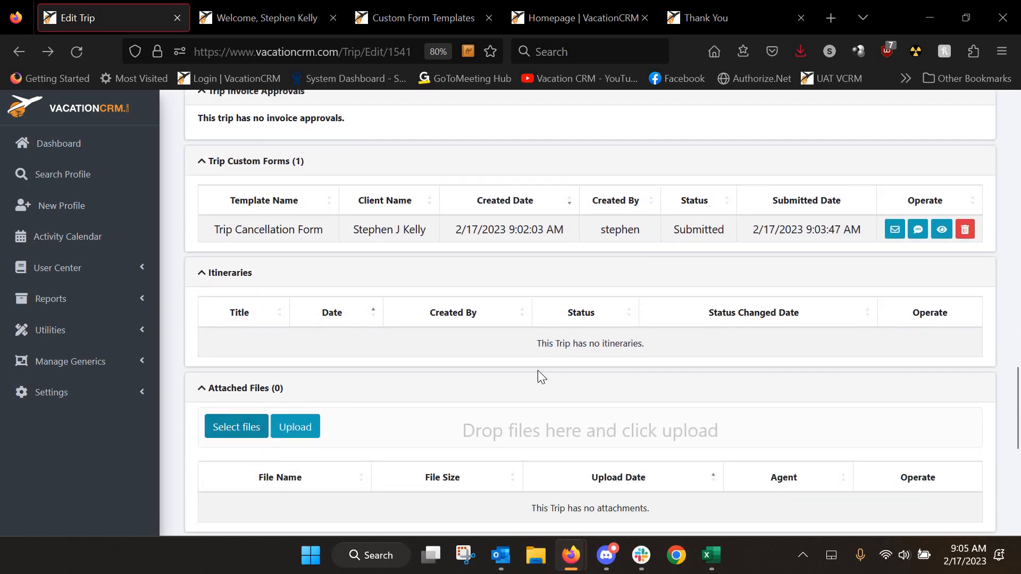
scroll(549, 379, up, 7)
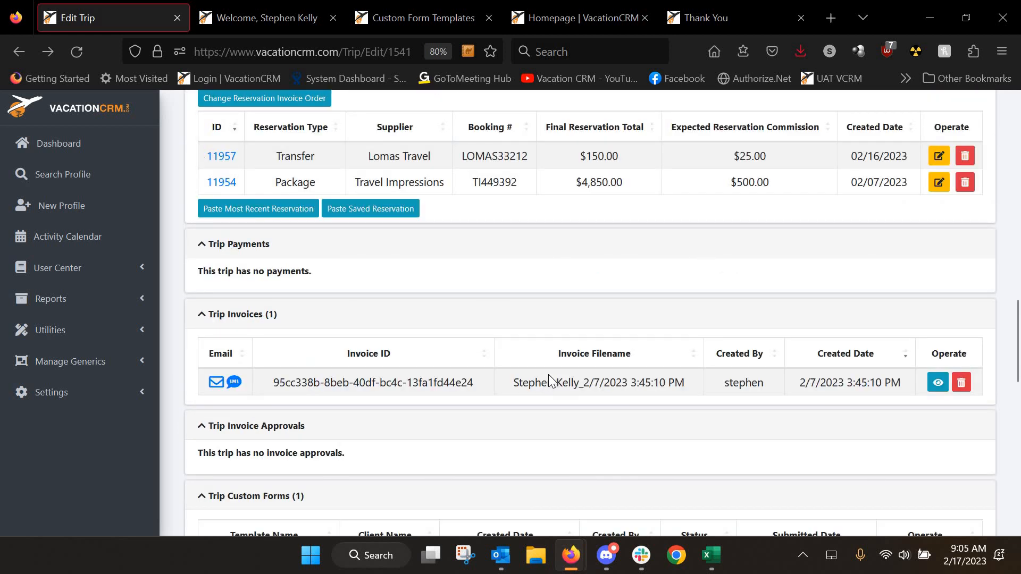